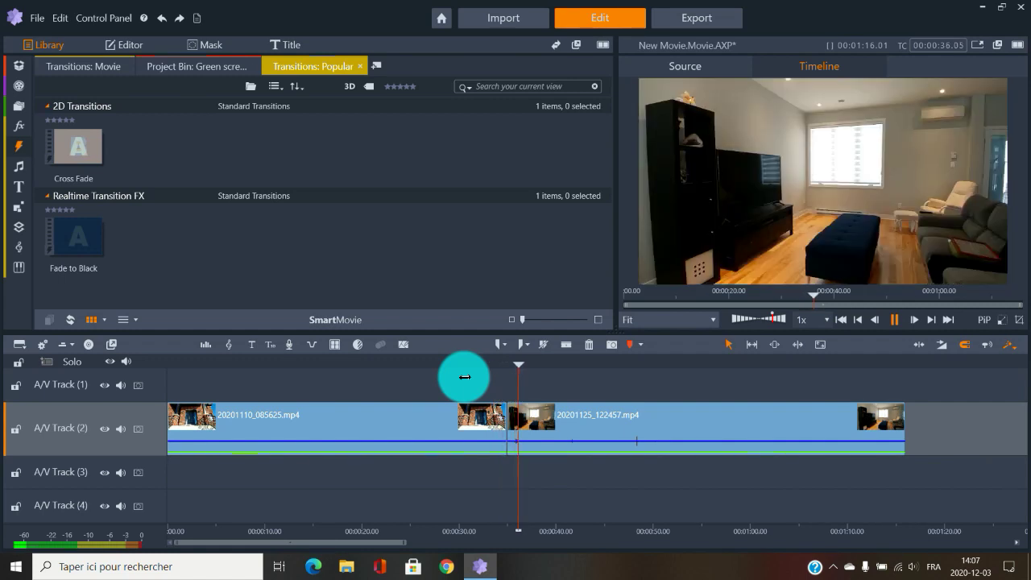
- Separate the 20201125_122457.mp4 clip from the first clip, leaving a gap, and extend both facing clip ends into it
key(space)
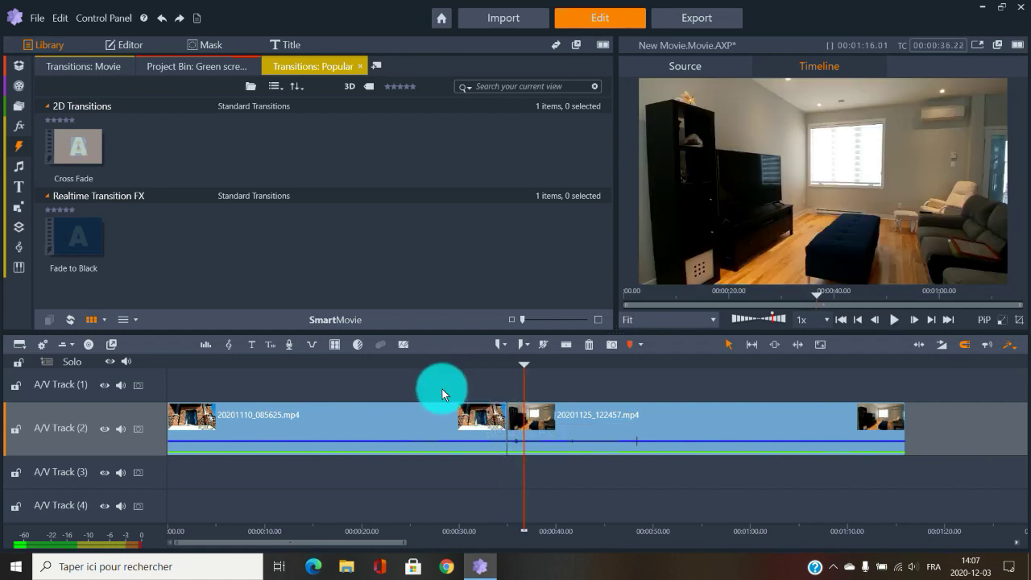
drag(522, 367, 459, 364)
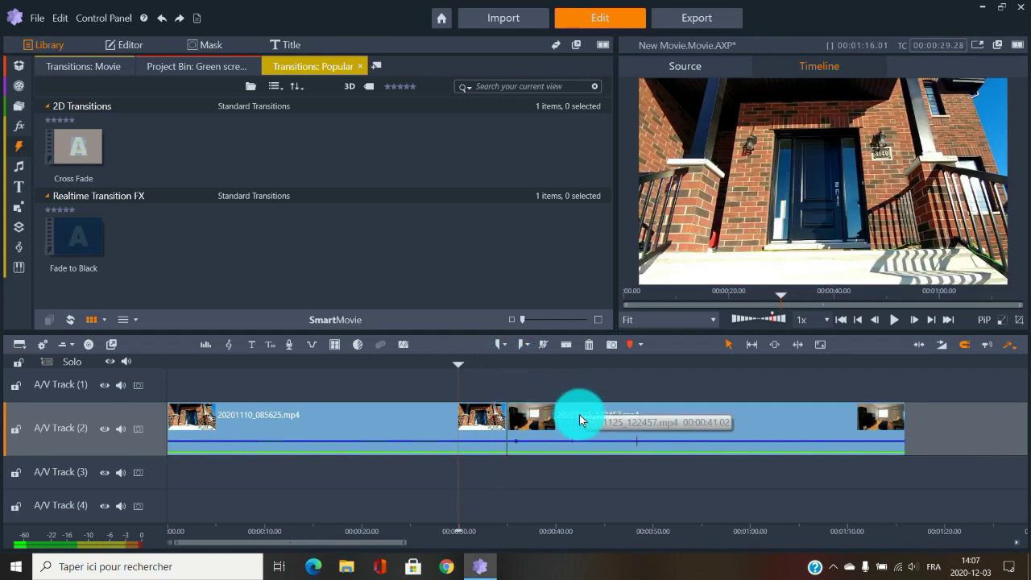
drag(579, 419, 635, 426)
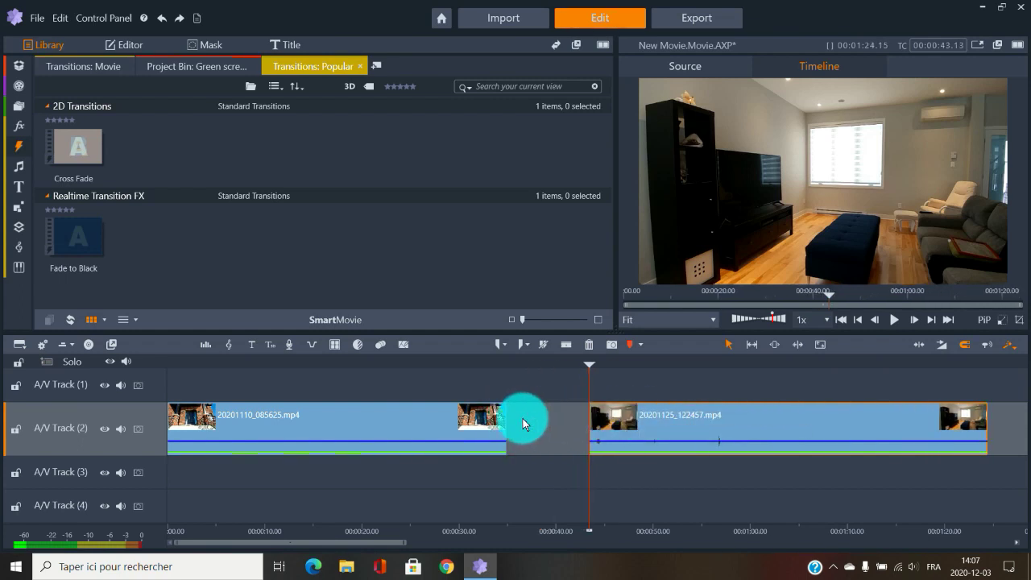
drag(520, 420, 591, 395)
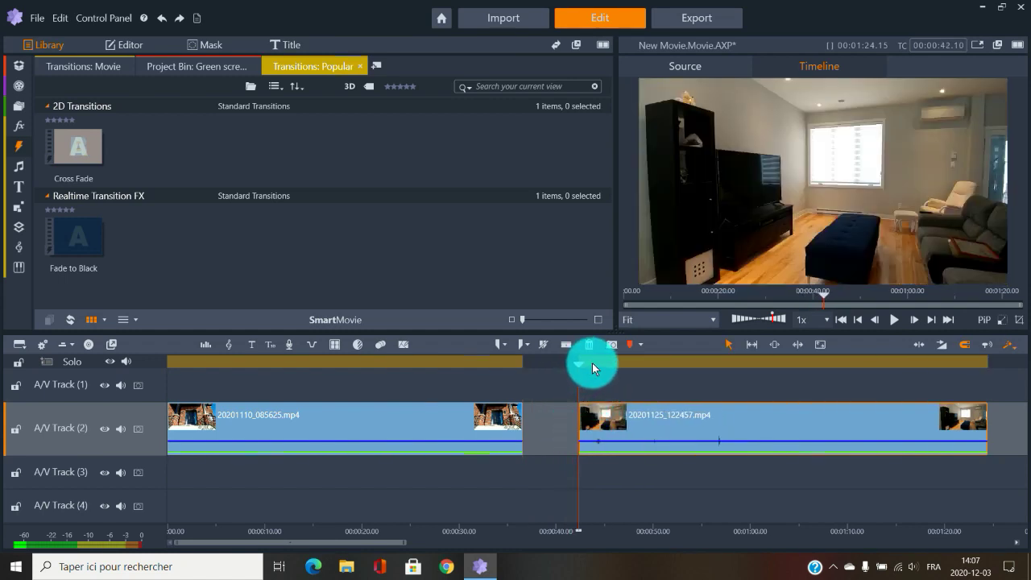
- Split the second clip at 00:00:44.10 and the first clip at 00:00:34.20
click(598, 369)
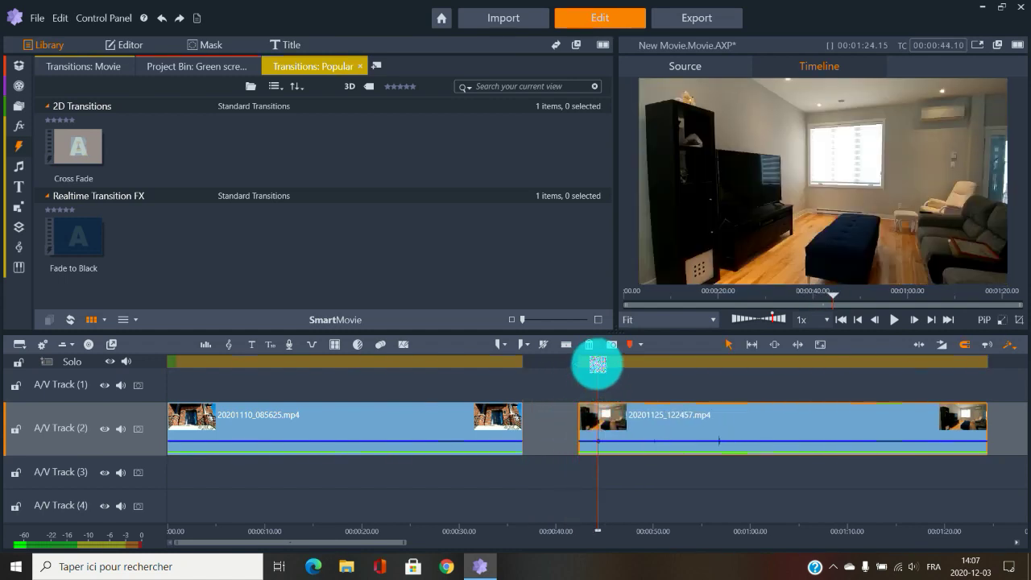
click(562, 345)
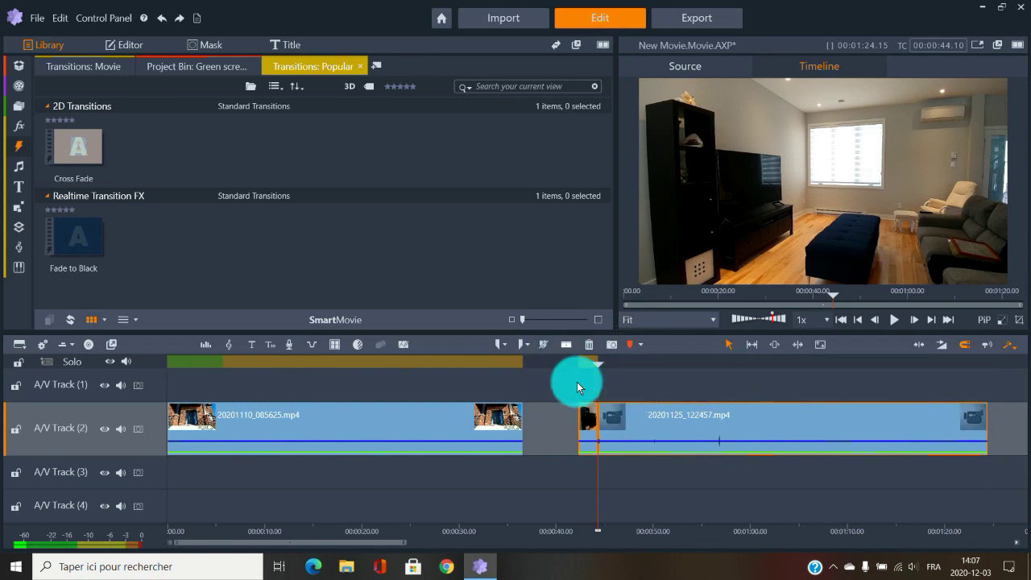
click(503, 364)
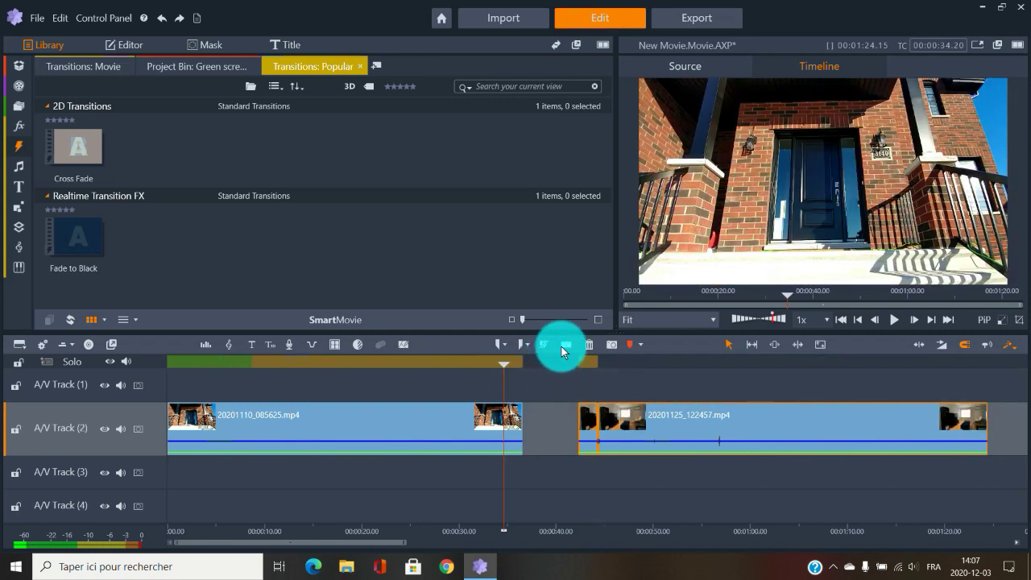
click(563, 347)
- Delete the two short pieces beside the gap and move the second clip against the end of the first
click(510, 432)
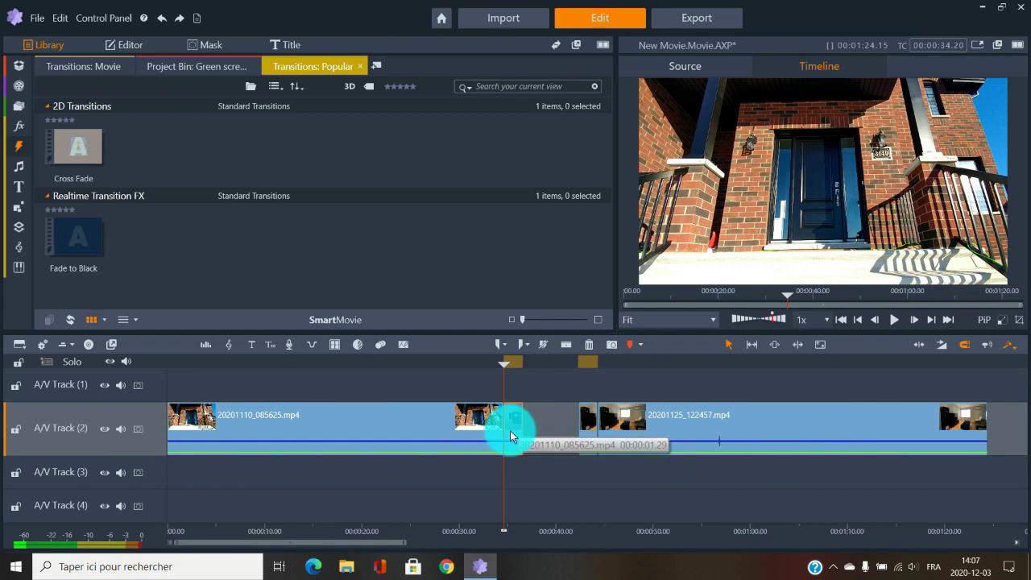
key(Delete)
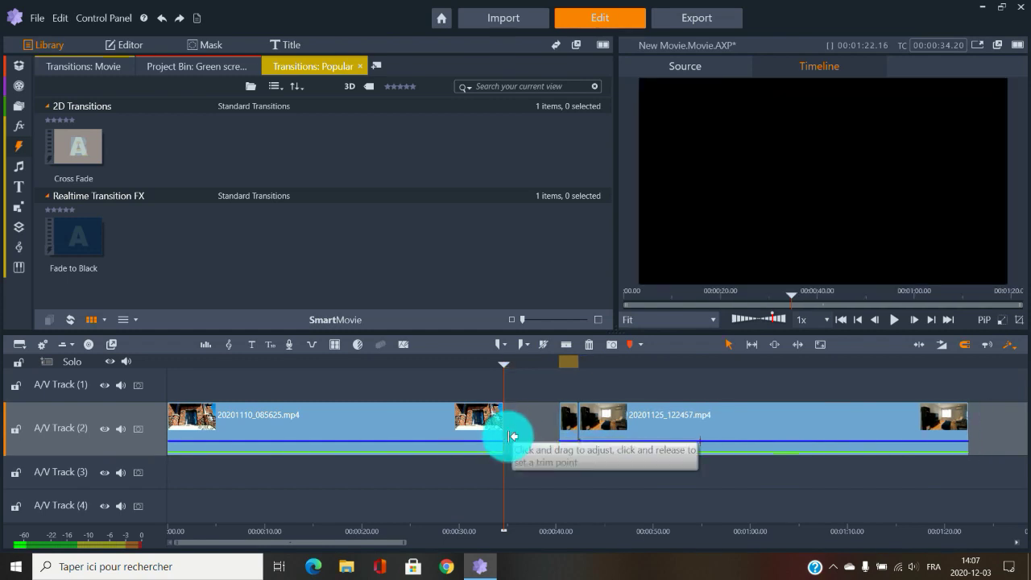
click(581, 430)
click(566, 426)
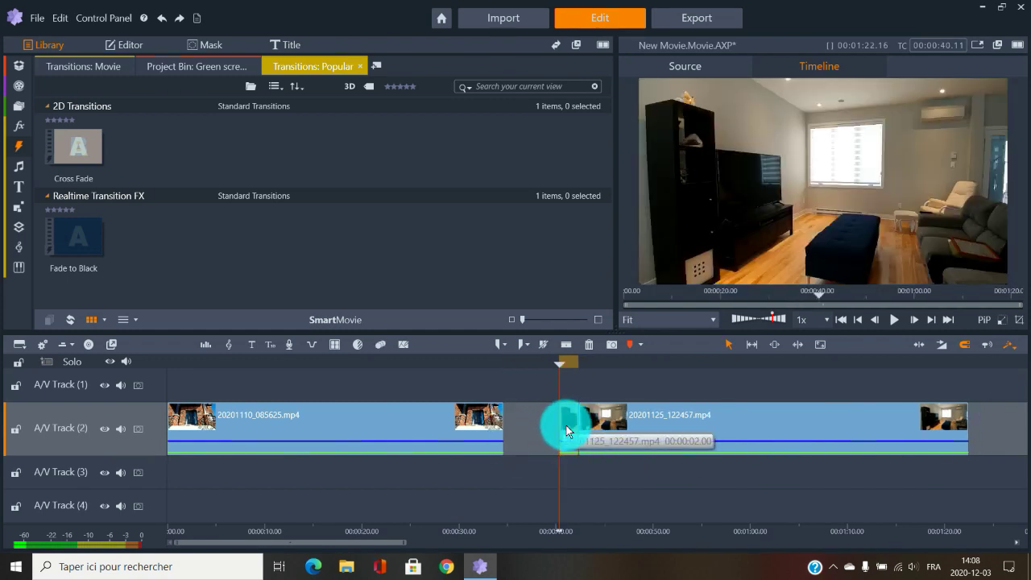
key(Delete)
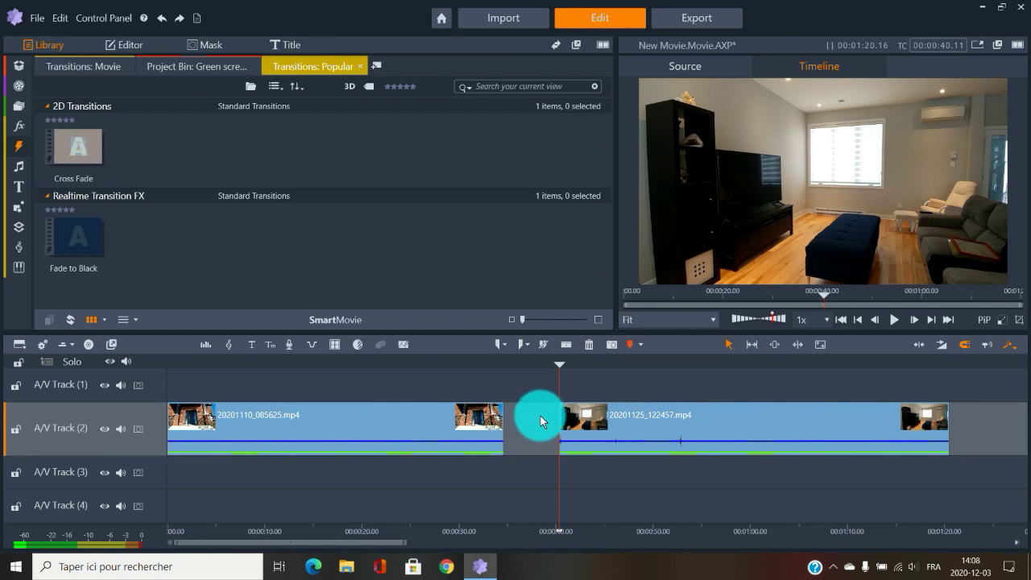
drag(603, 428, 556, 428)
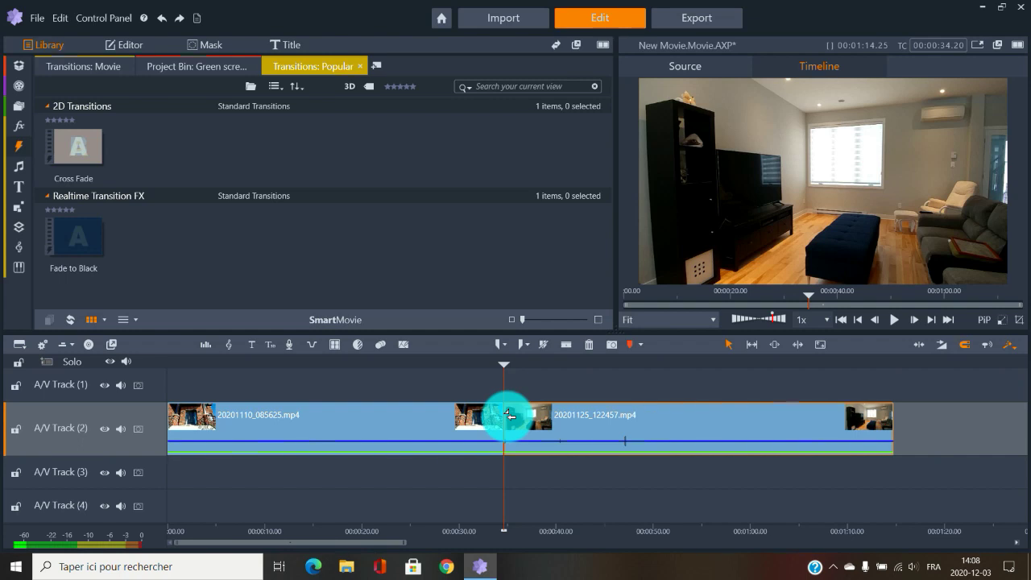
- Add a dissolve of about 4 seconds at the cut between the two clips and play it back
click(479, 361)
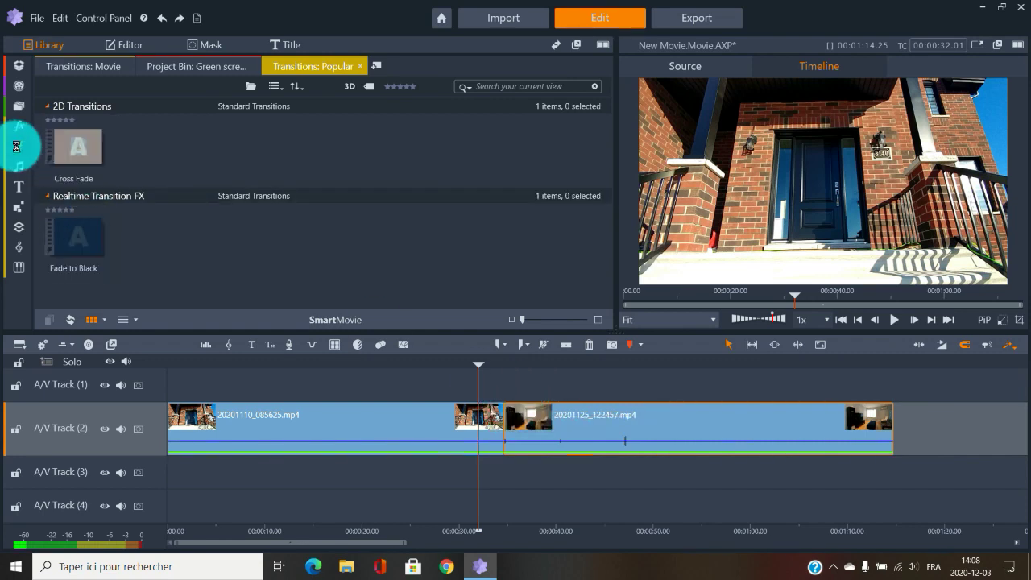
mouse_move(16, 146)
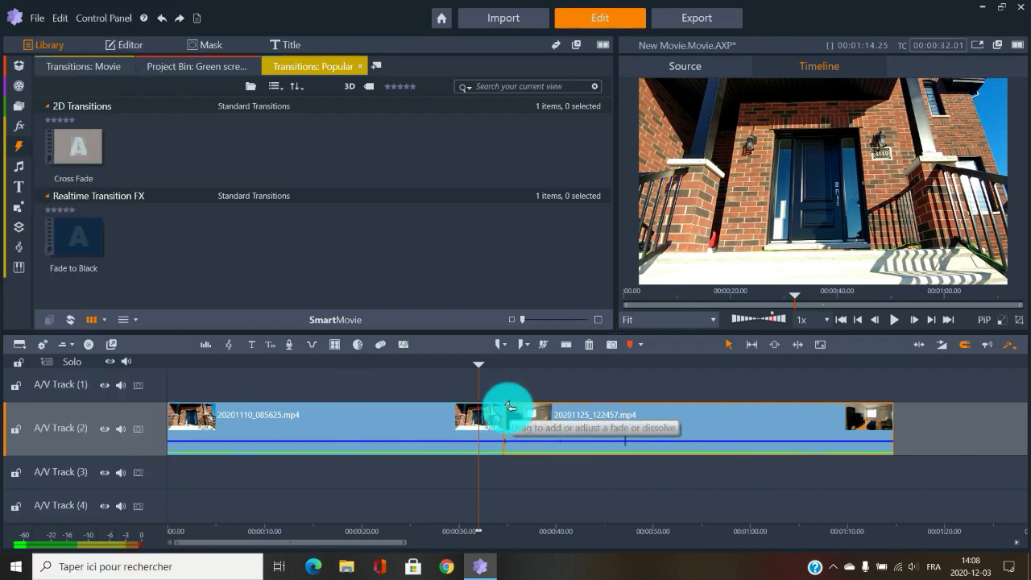
drag(509, 408, 471, 390)
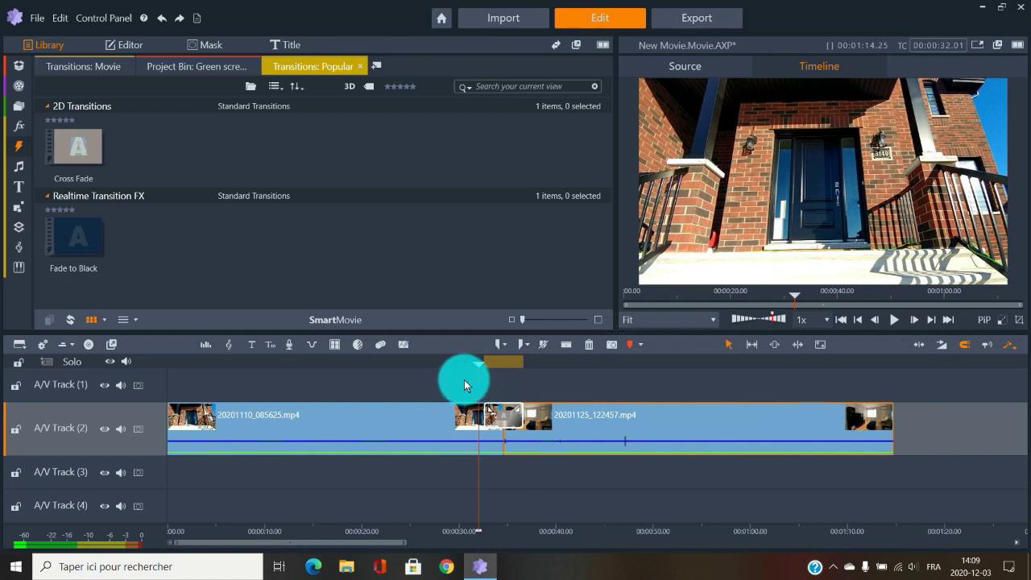
click(467, 361)
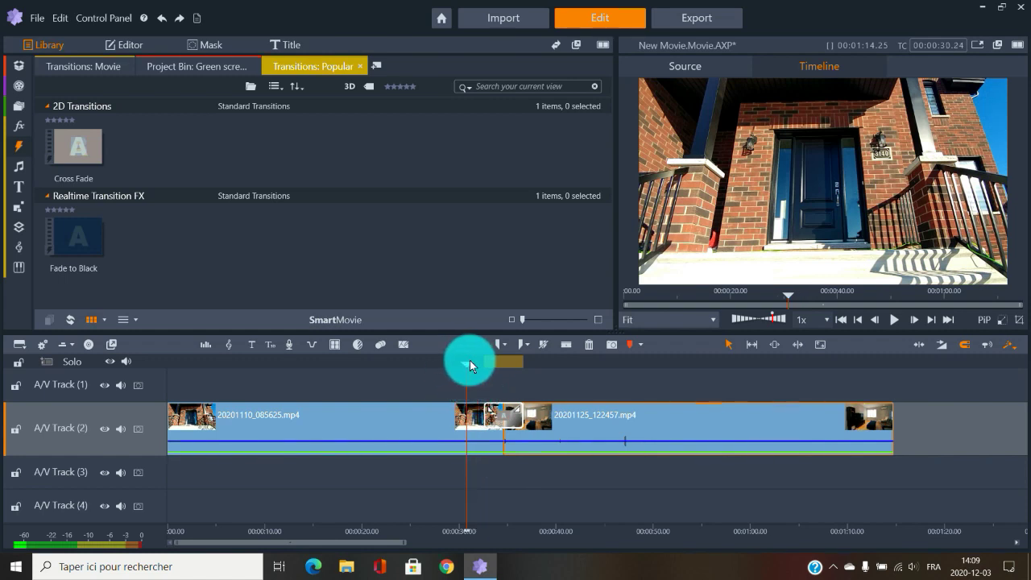
key(space)
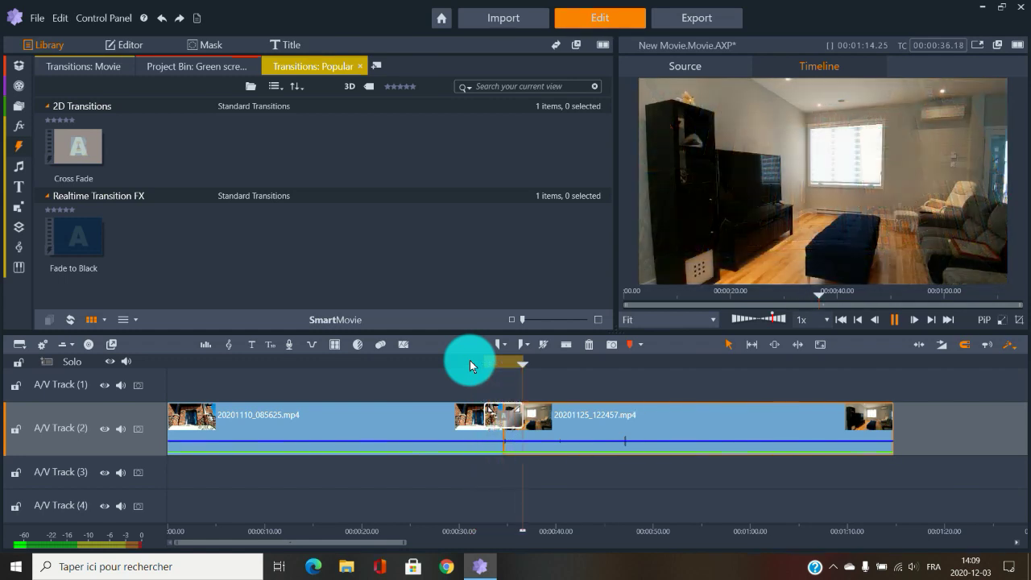
key(space)
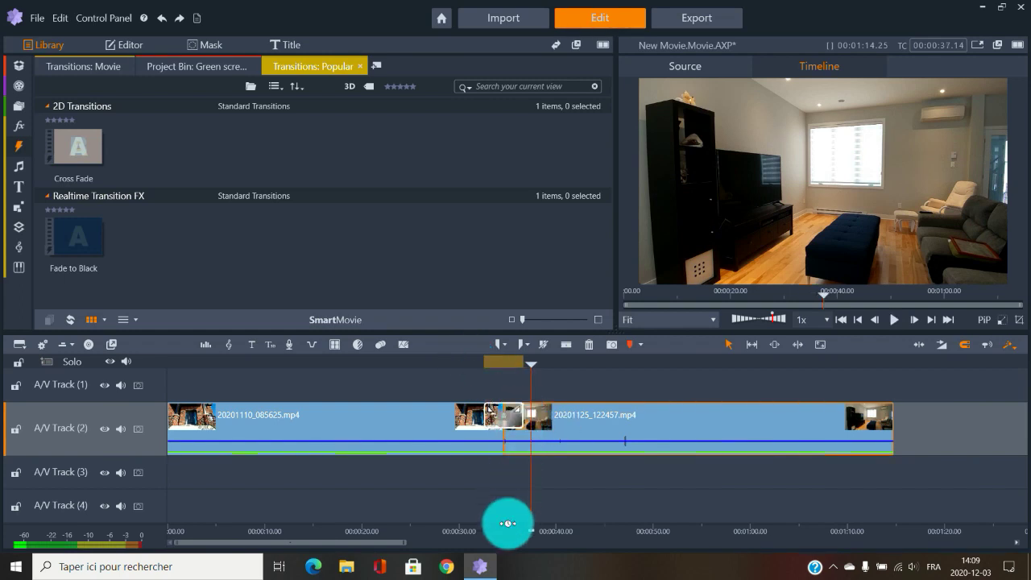
- Shorten the dissolve between the two clips to about 2 seconds and play it back
drag(504, 532, 664, 521)
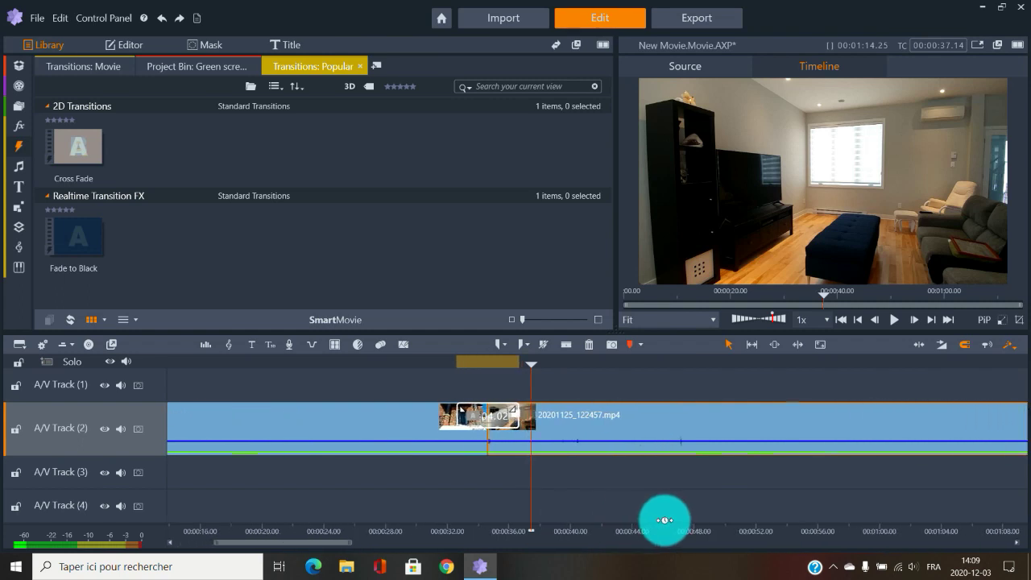
click(521, 417)
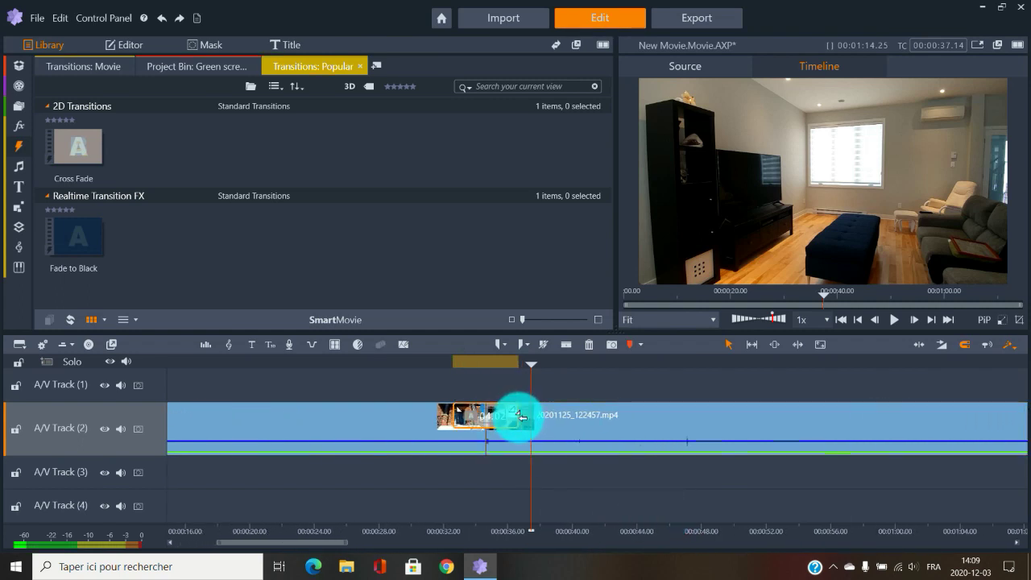
drag(520, 417, 504, 417)
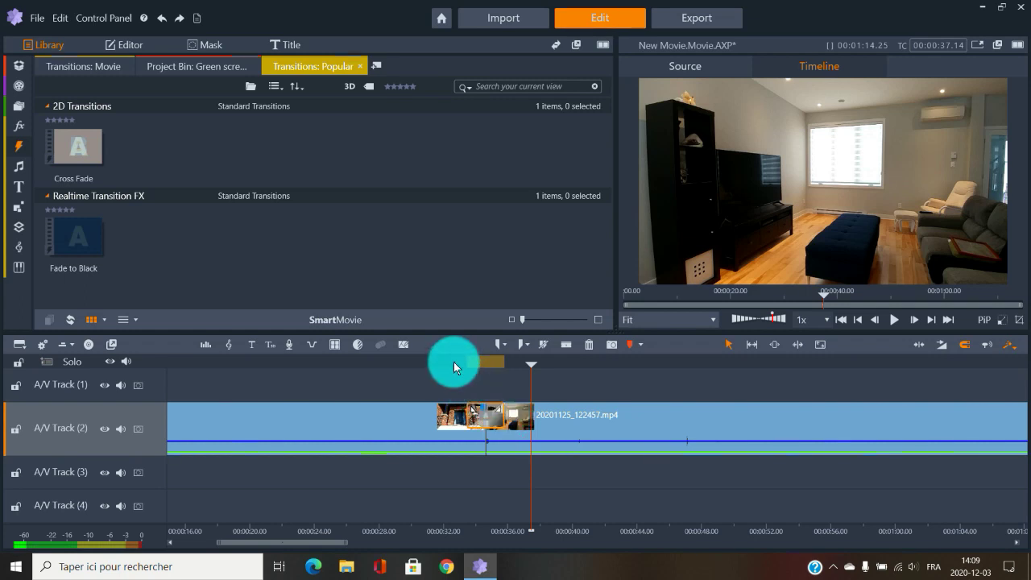
click(455, 364)
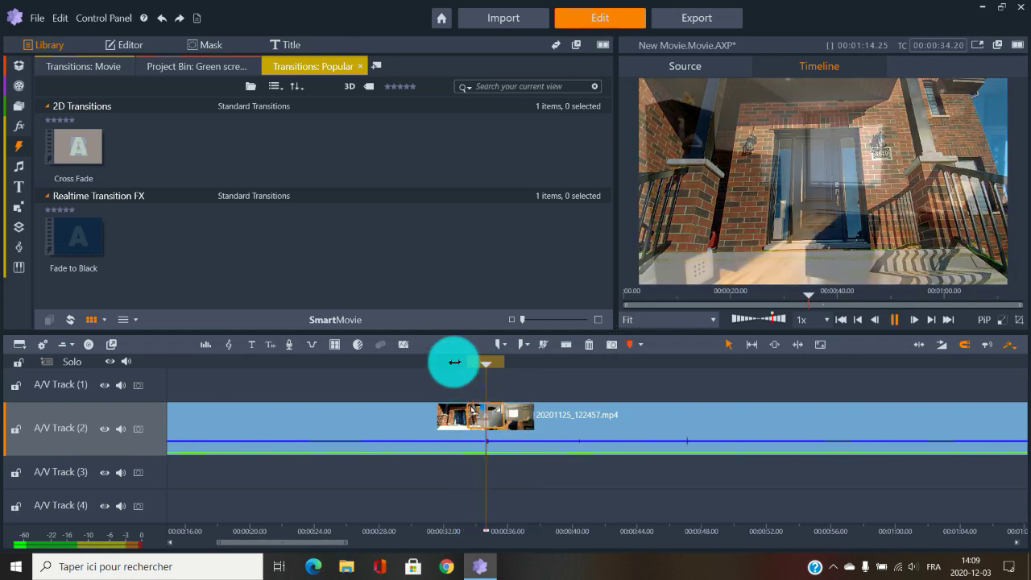
key(space)
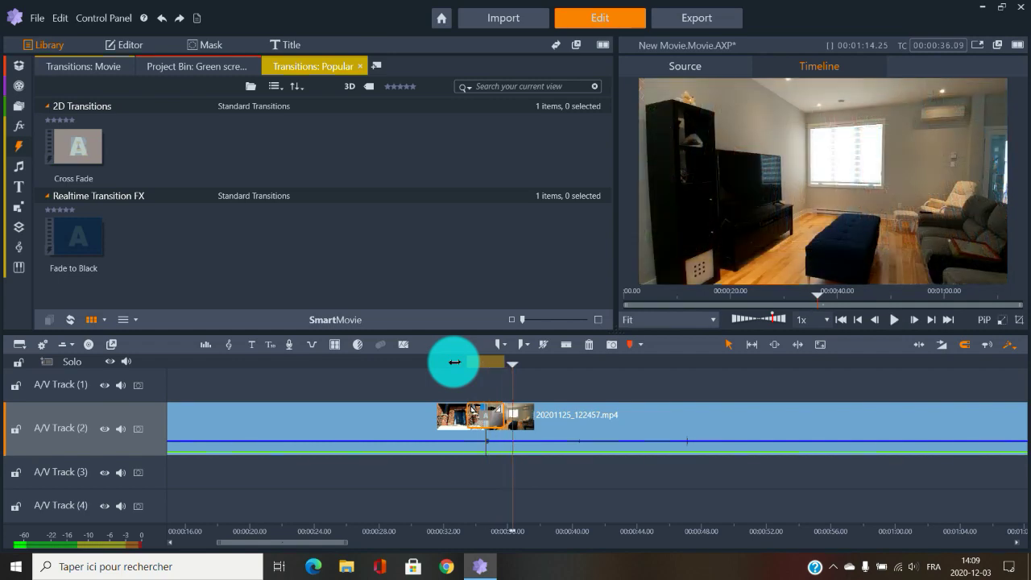
- Remove the dissolve between the two clips
right_click(482, 417)
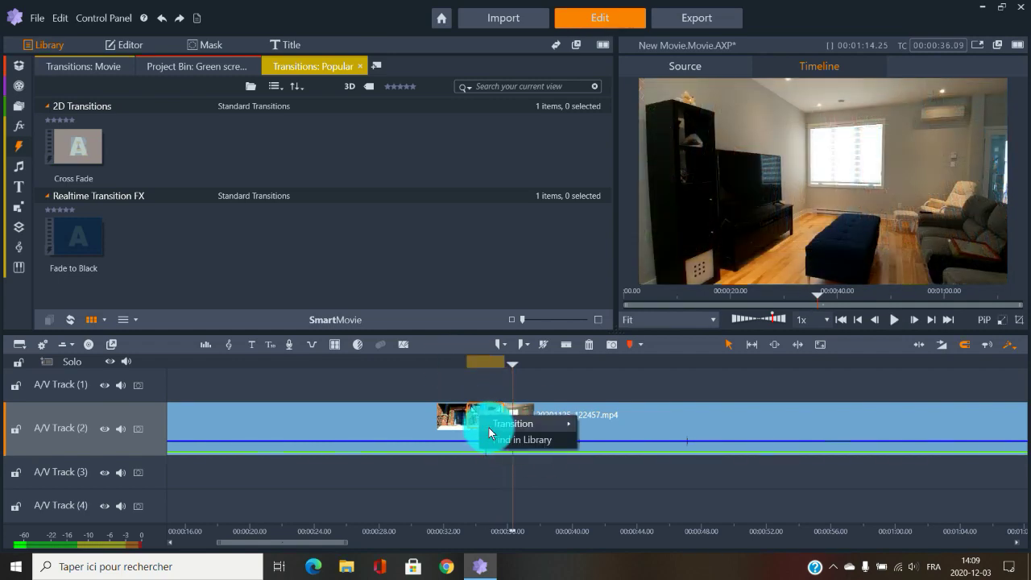
mouse_move(510, 429)
click(605, 472)
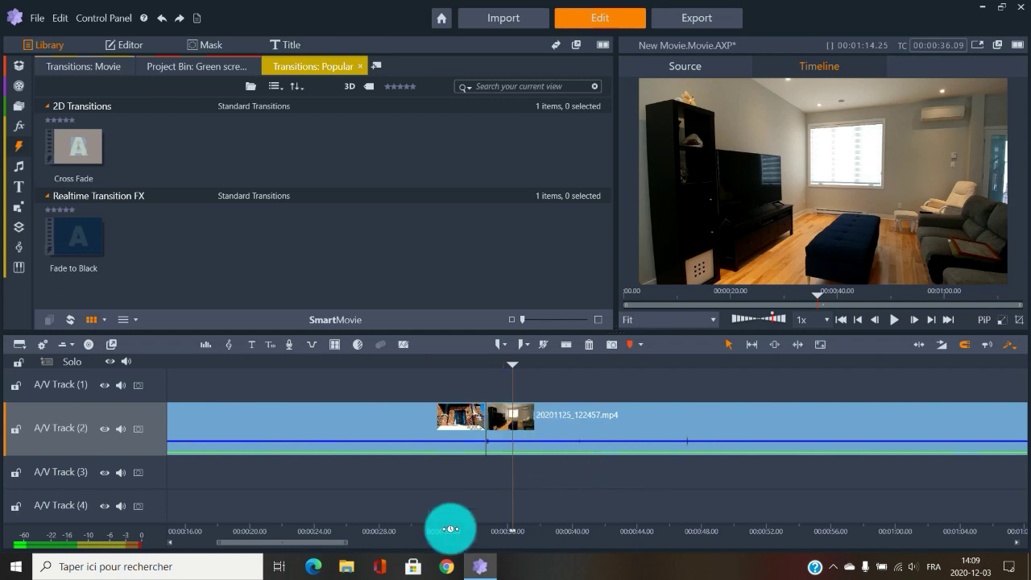
- Add a fade-out of about 3 seconds at the end of the last clip and play it back
drag(334, 543, 441, 542)
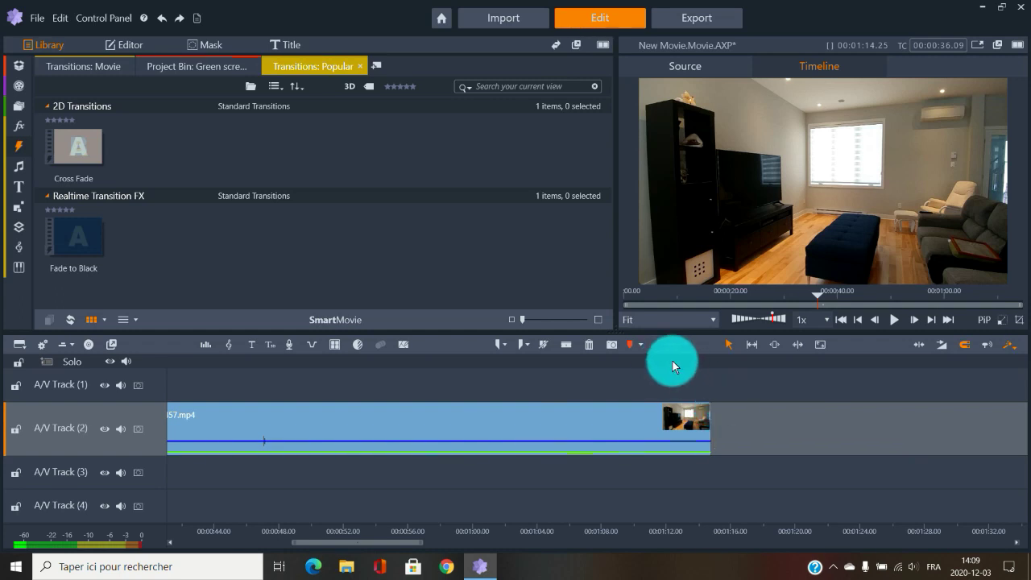
click(694, 367)
drag(694, 365, 640, 365)
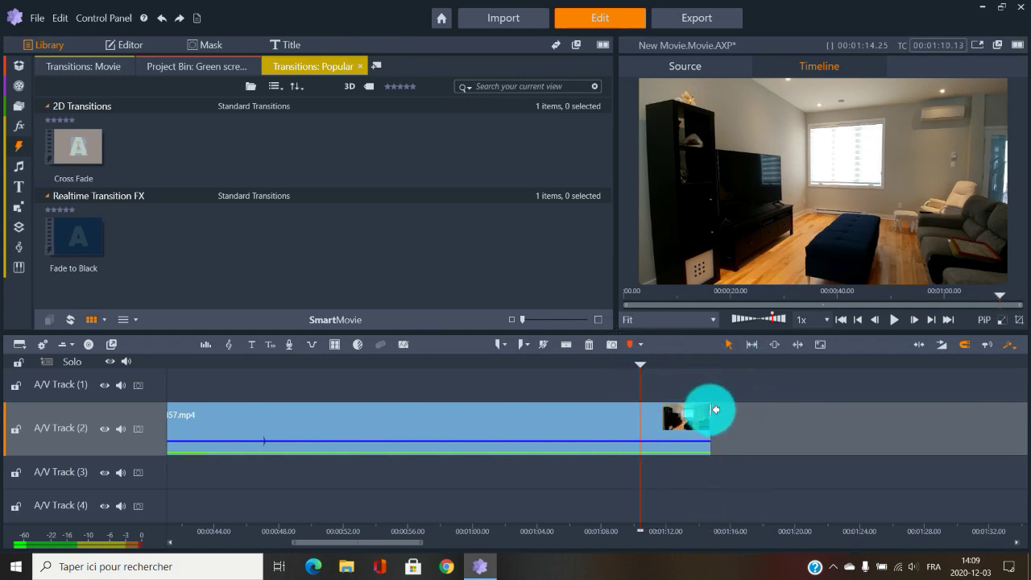
drag(703, 410, 677, 415)
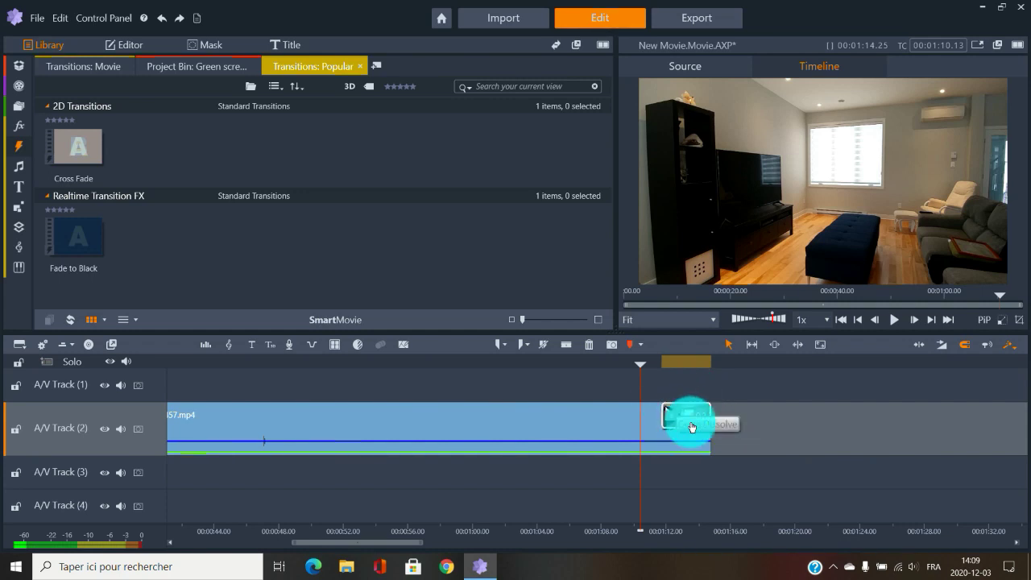
drag(392, 543, 616, 388)
key(space)
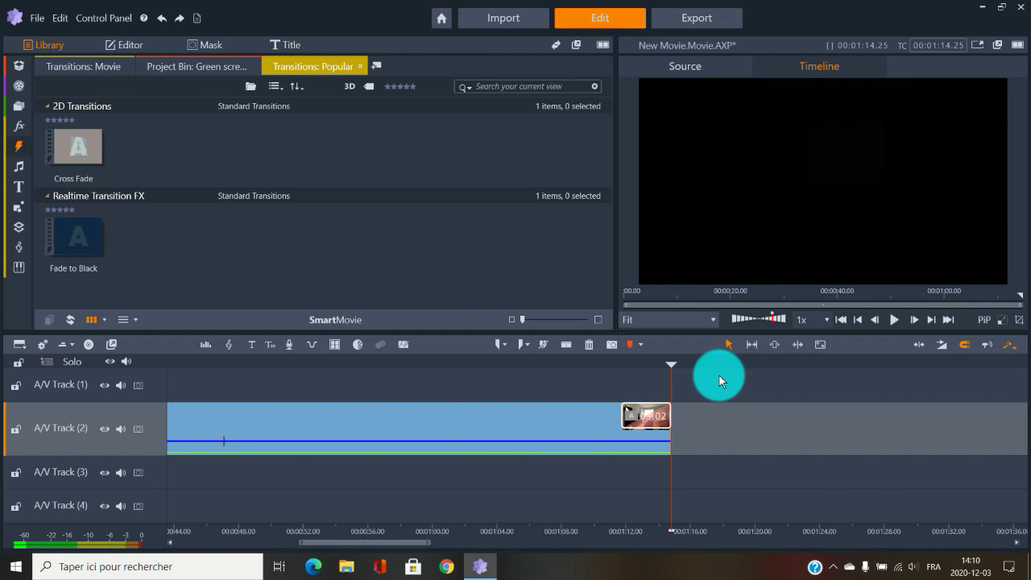
- Browse the transition categories in the library and show the Basic Shapes transitions of HFX Volume 1
drag(390, 544, 295, 524)
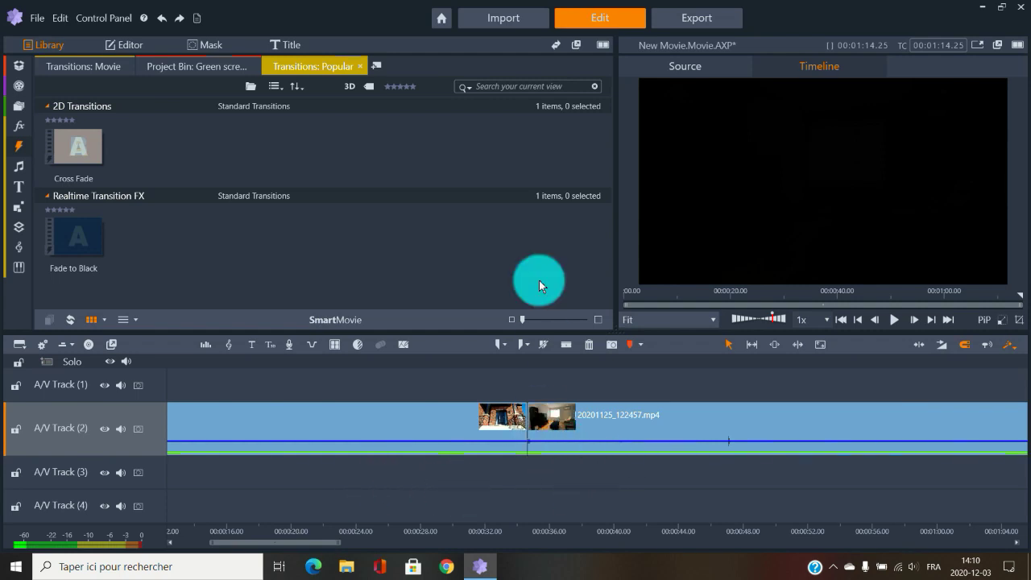
click(19, 146)
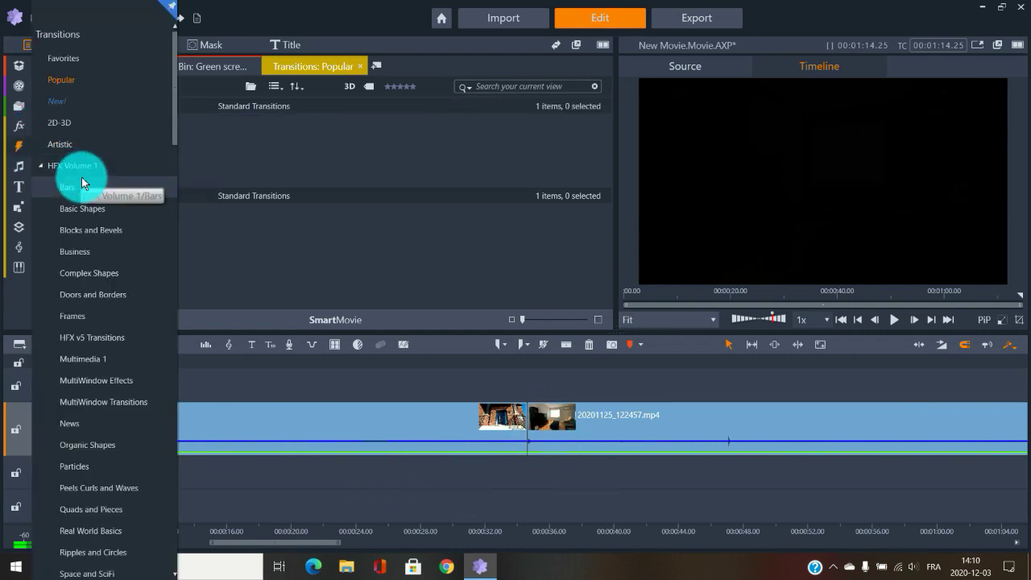
scroll(98, 218, down, 5)
scroll(97, 243, down, 8)
scroll(123, 199, down, 5)
drag(174, 282, 166, 62)
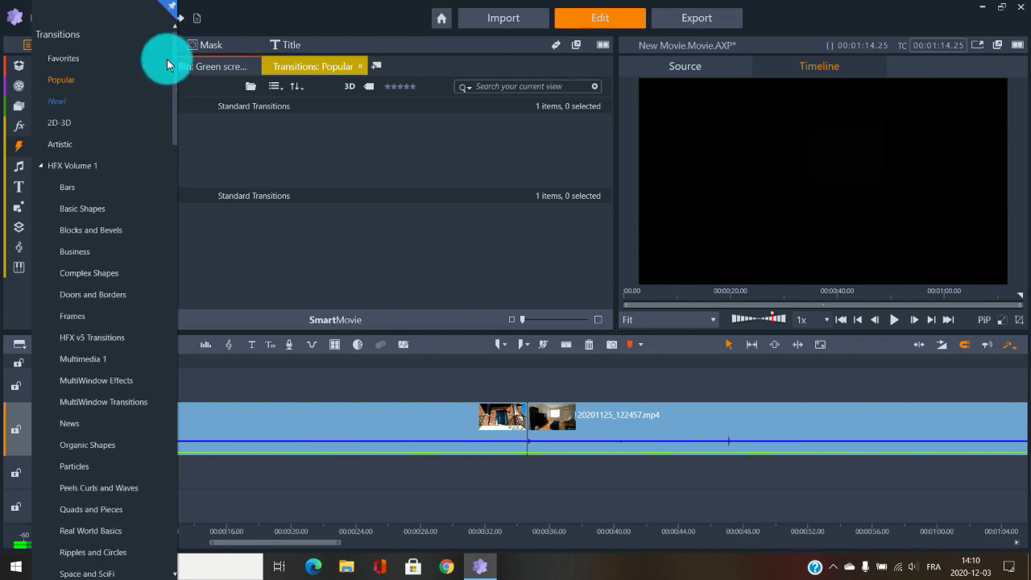
click(68, 80)
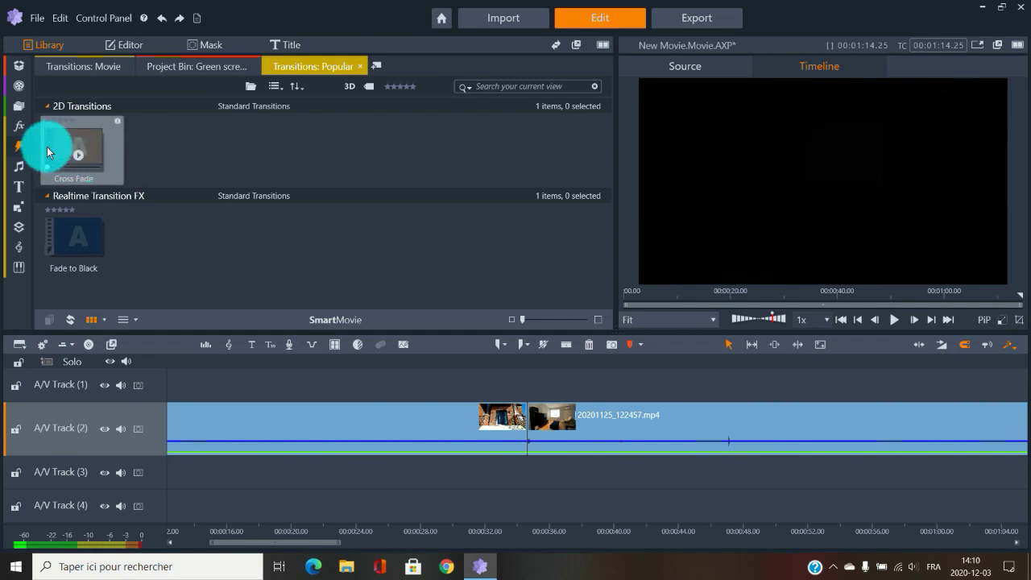
click(20, 145)
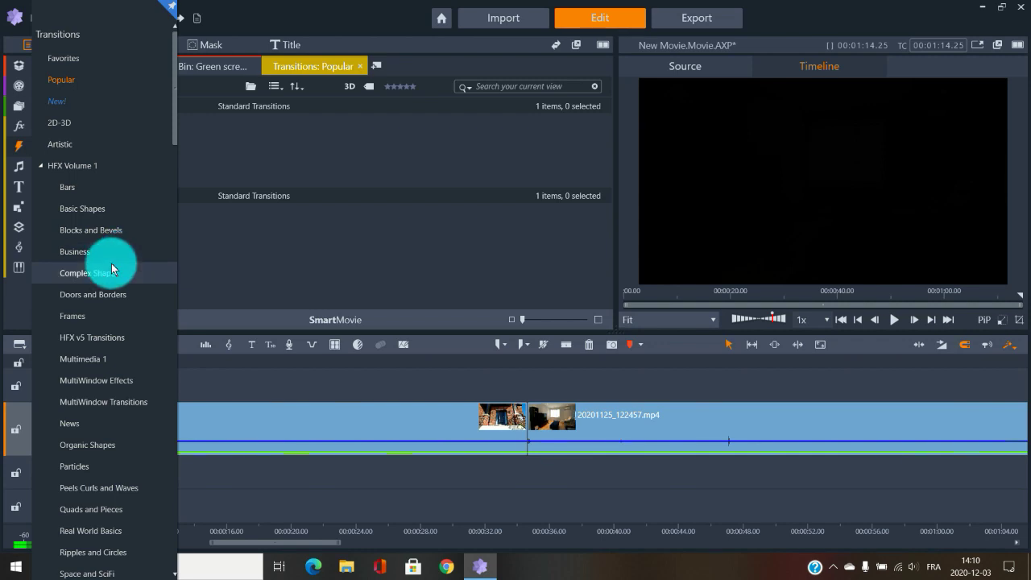
click(81, 211)
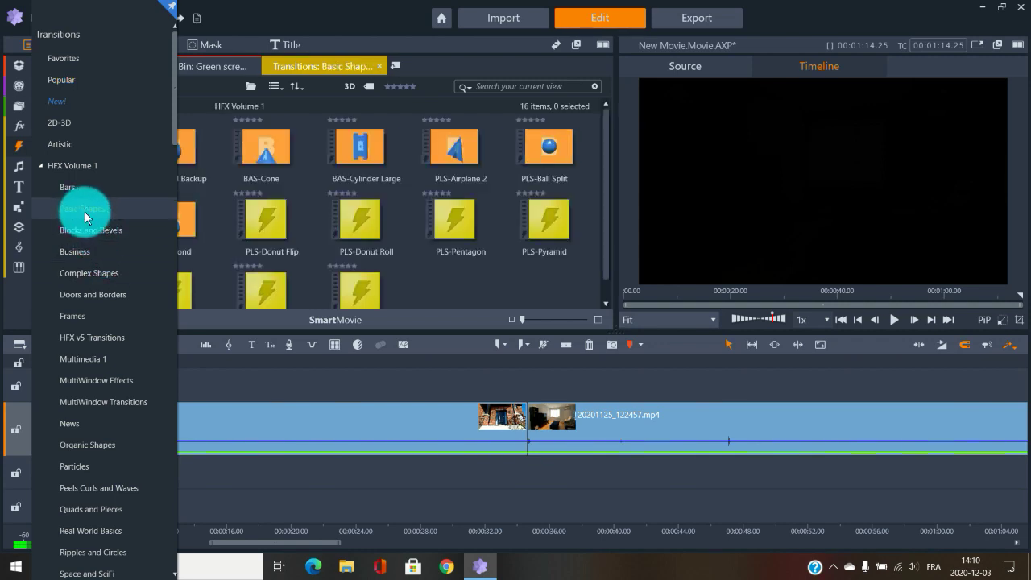
- Add the PLS-Donut Roll transition from Basic Shapes at the cut between the two clips
mouse_move(346, 212)
mouse_down()
mouse_move(369, 253)
mouse_move(541, 419)
mouse_up()
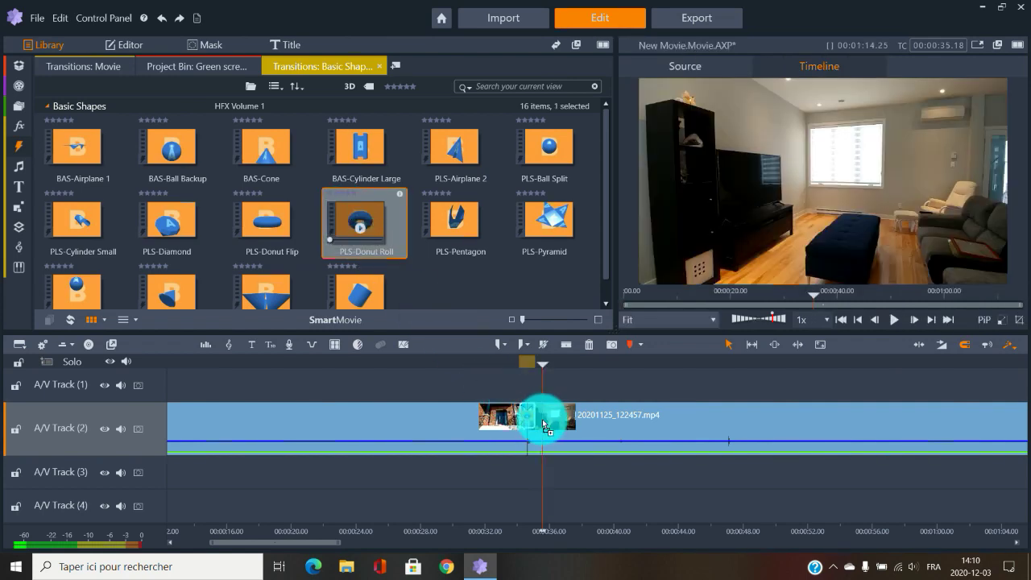
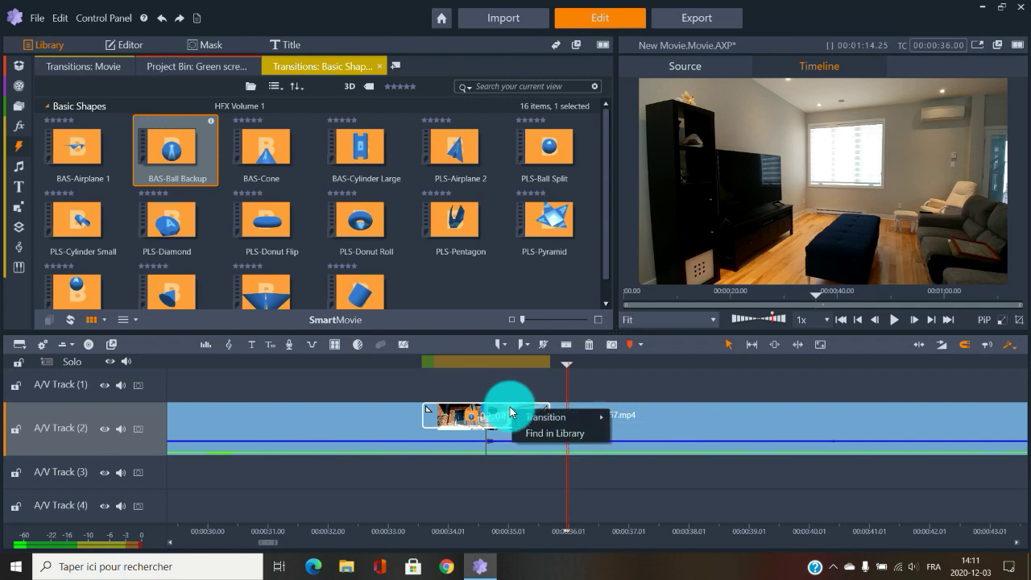
- Open the BAS-Ball Backup transition between the clips for editing, try the End and Start alignments, and return it to Center
mouse_move(540, 416)
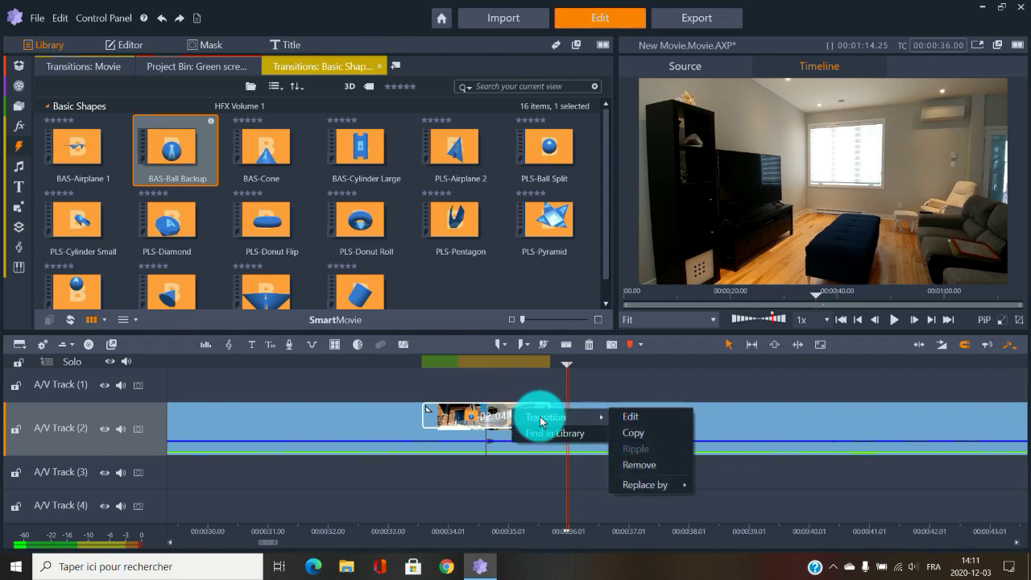
click(631, 418)
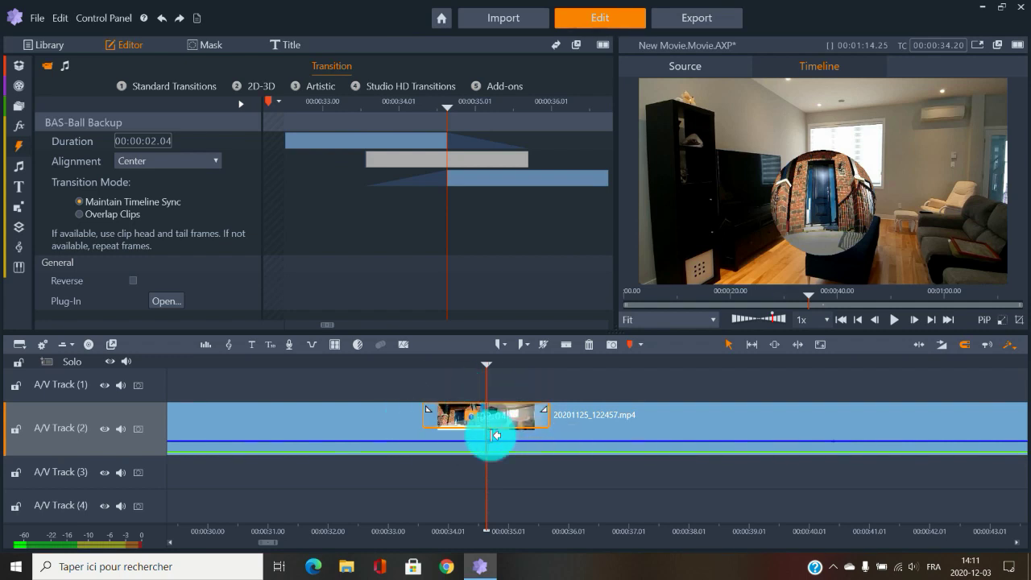
click(212, 162)
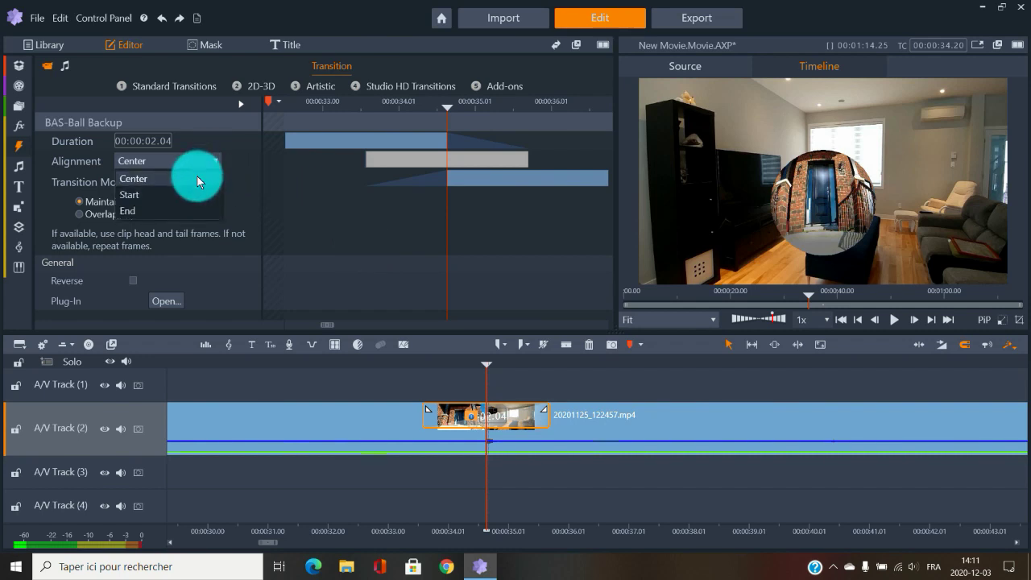
click(178, 218)
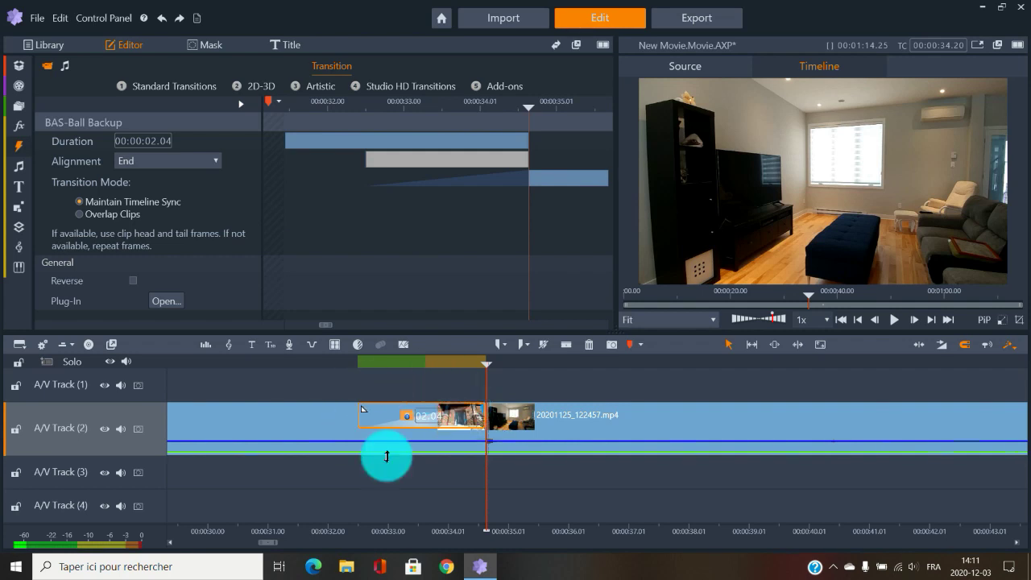
click(214, 166)
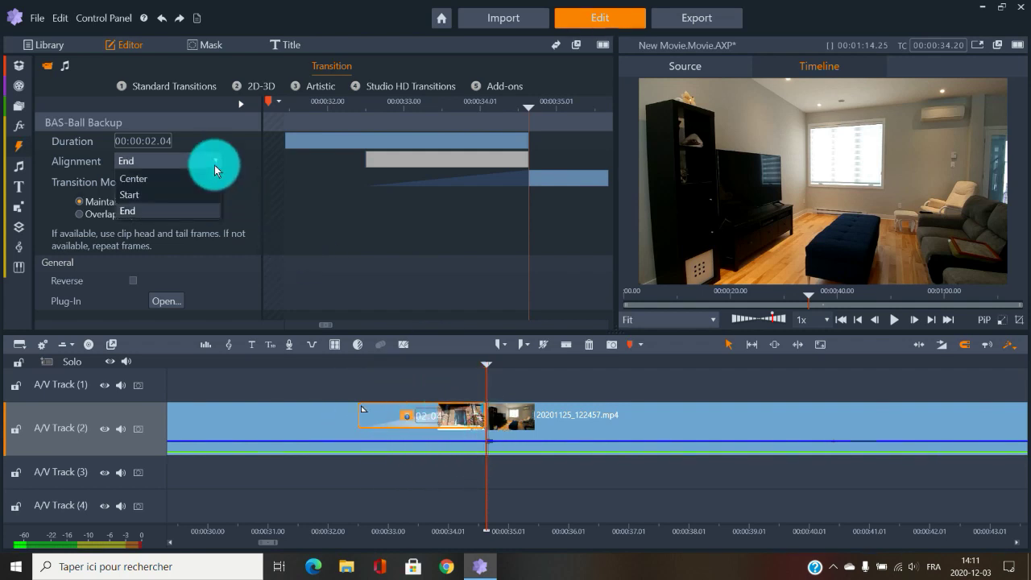
click(173, 192)
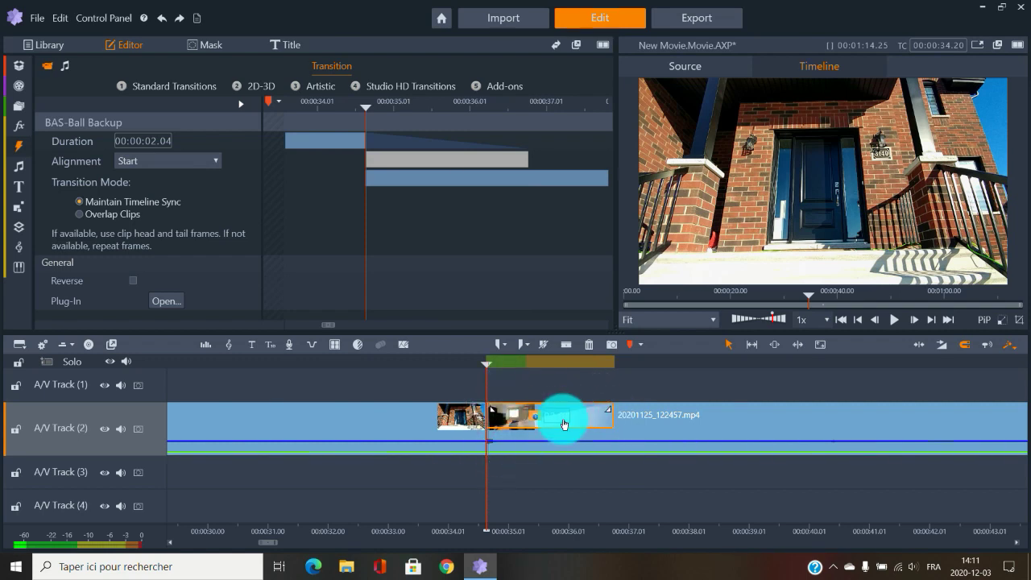
click(217, 165)
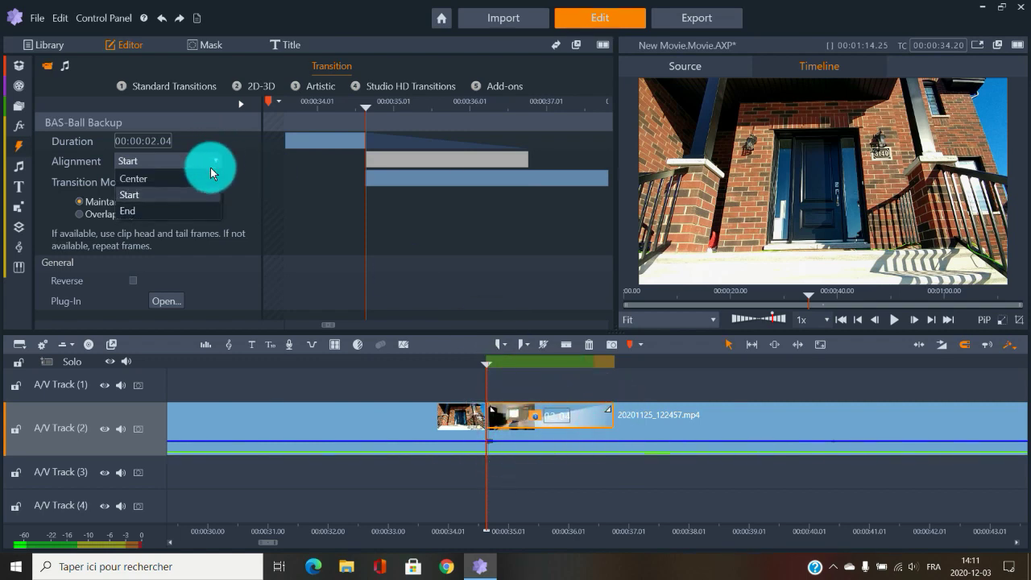
click(188, 176)
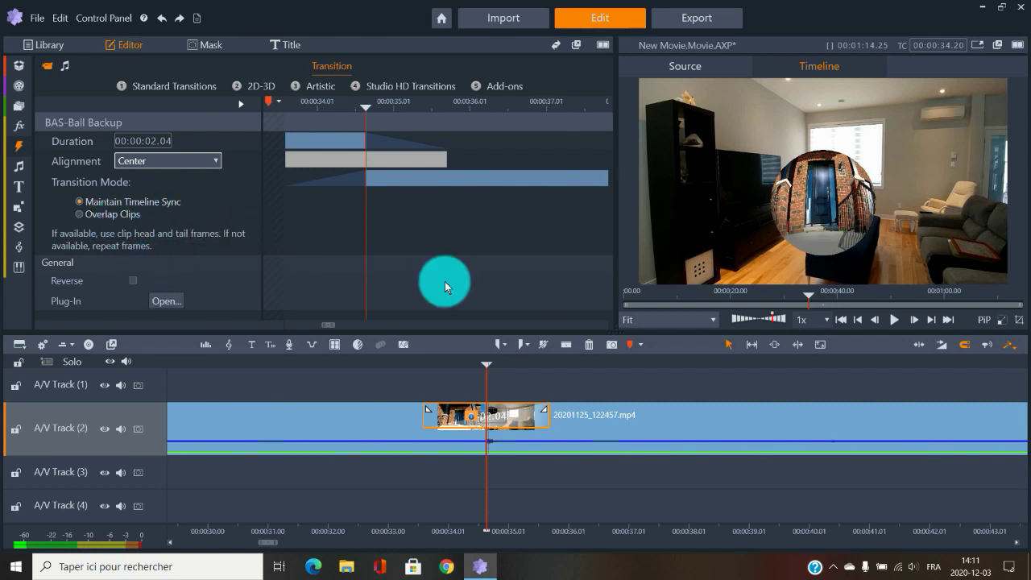
- Enable Reverse on the Ball Backup transition and play the cut back twice from just before it
click(134, 281)
click(404, 359)
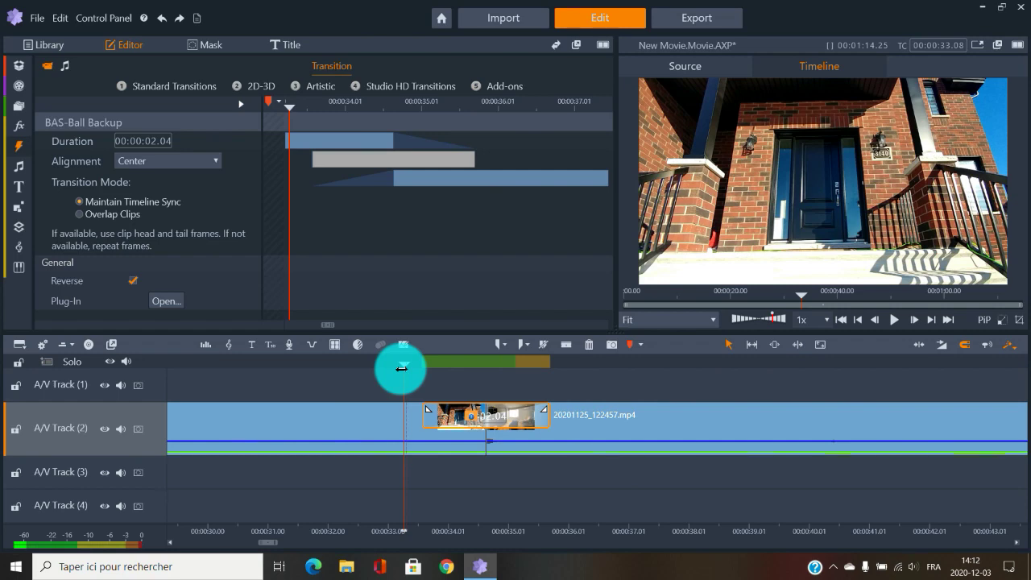
key(space)
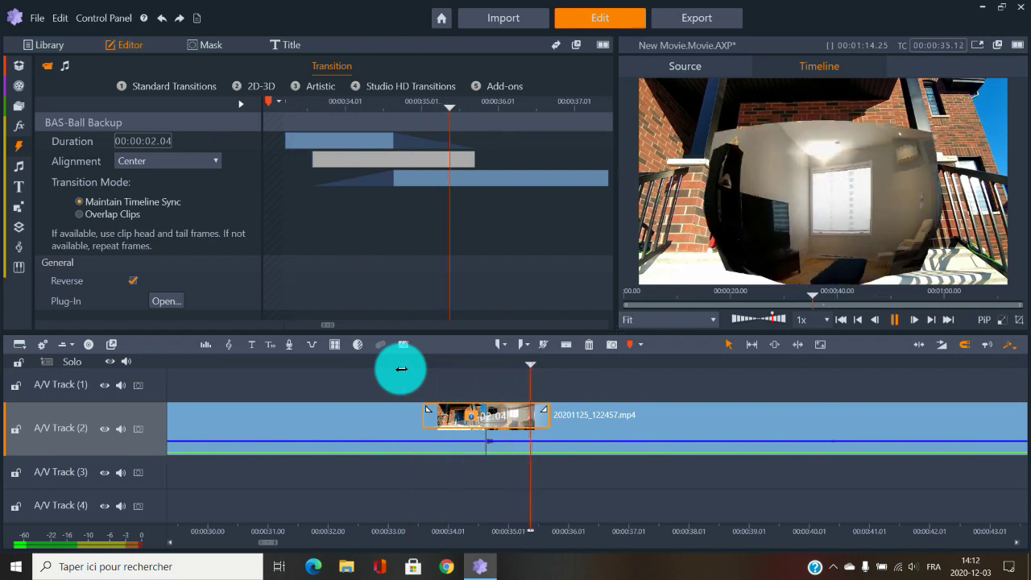
key(space)
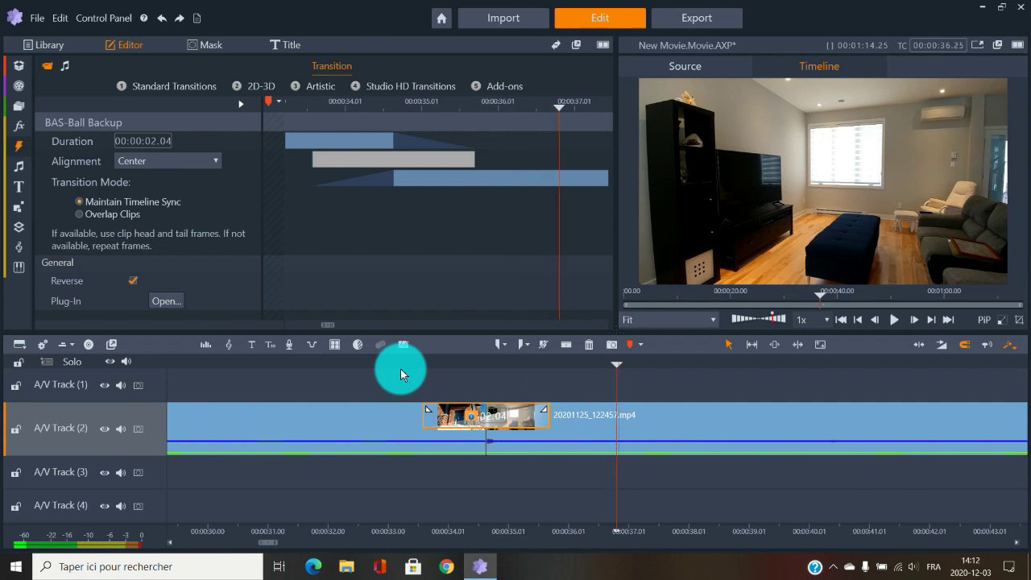
click(409, 369)
click(413, 360)
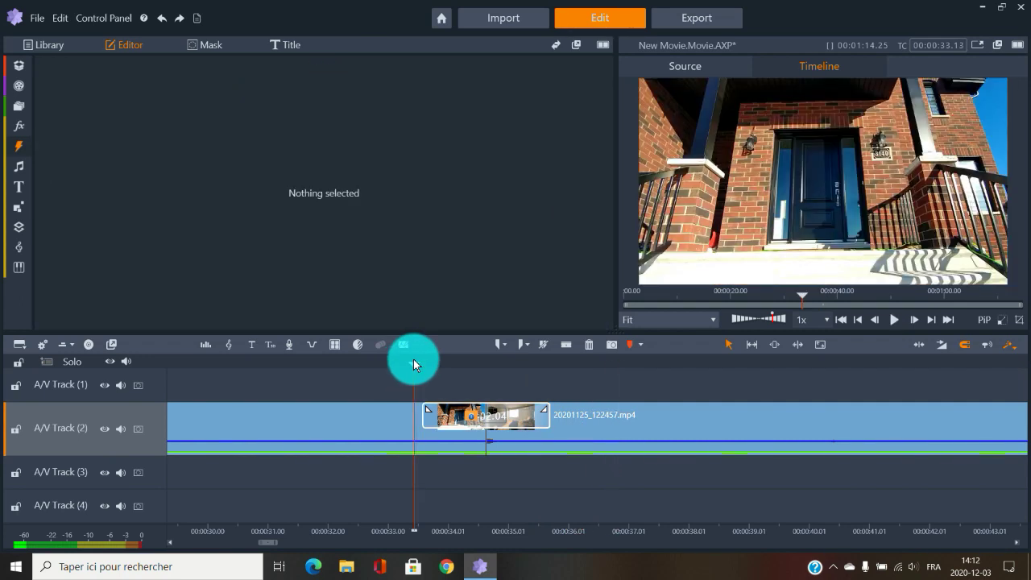
key(space)
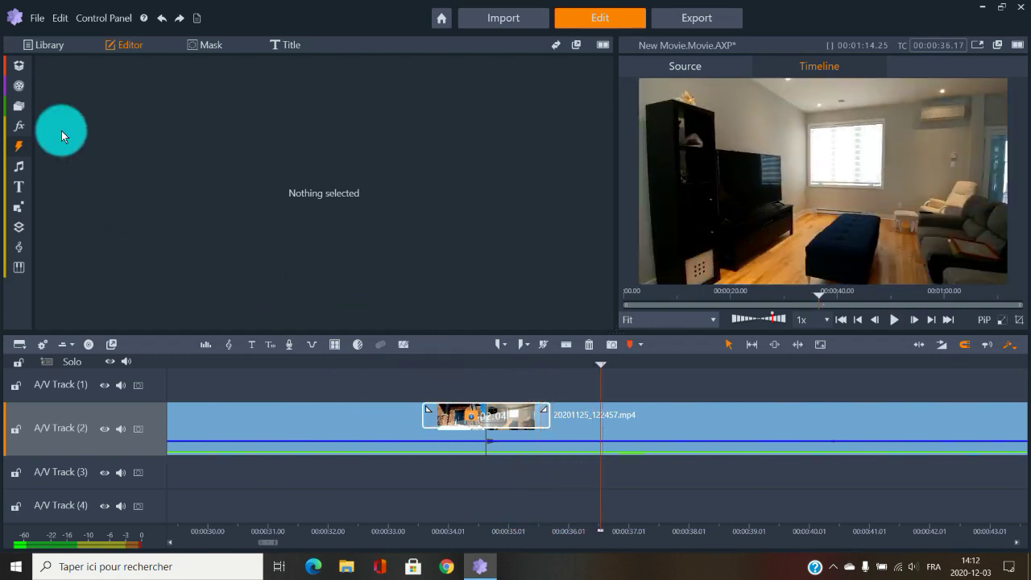
- Remove the Ball Backup transition between the two clips
right_click(532, 423)
mouse_move(575, 429)
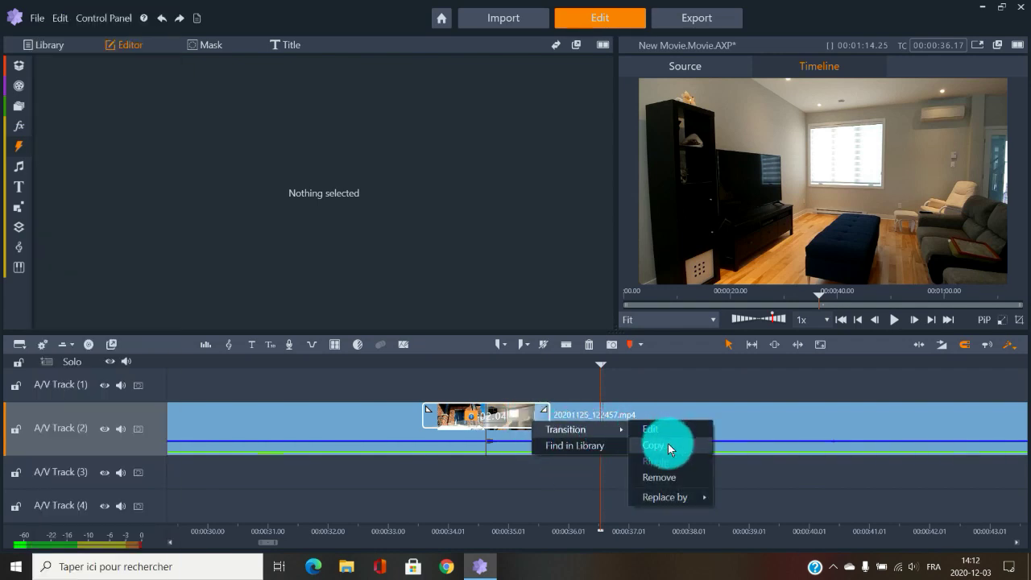
click(666, 476)
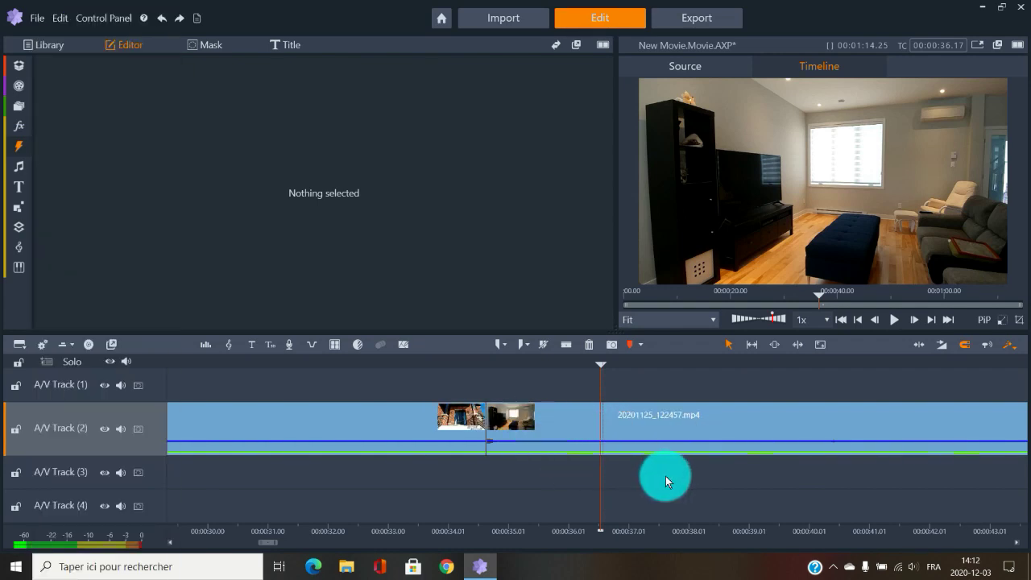
- Show the Artistic transitions in the library and expand the Accordian GPU presets
mouse_move(20, 147)
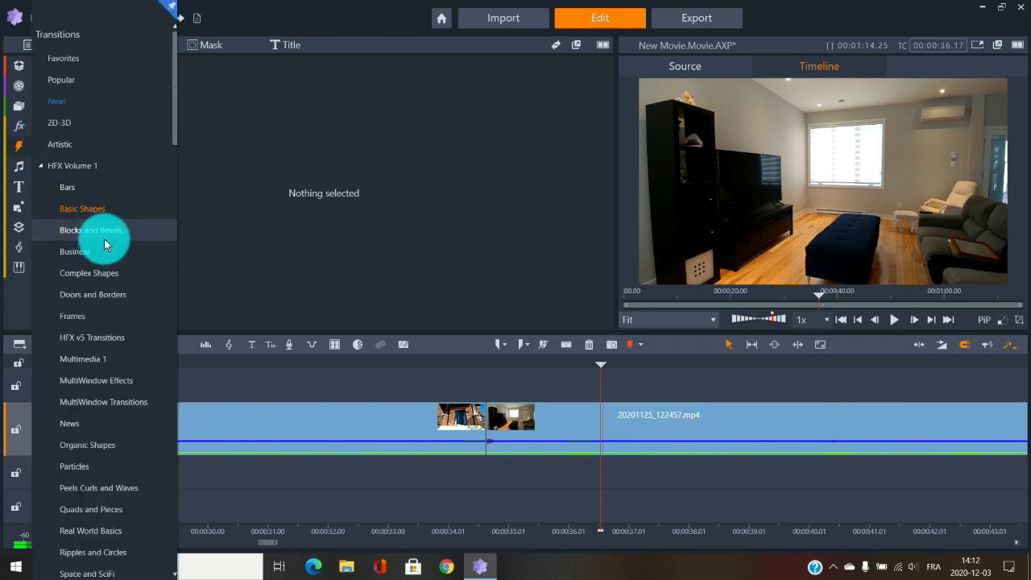
click(80, 145)
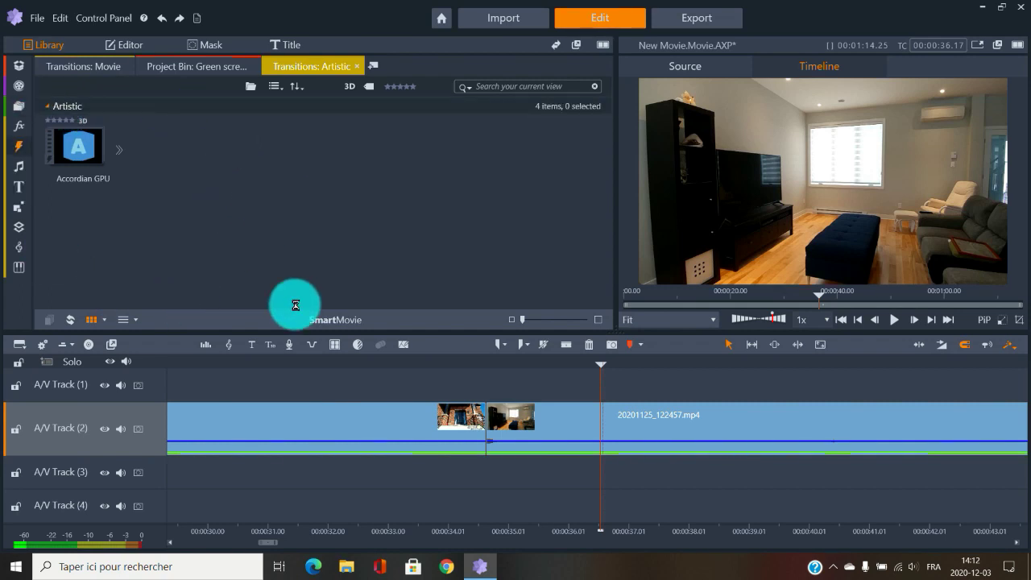
click(121, 150)
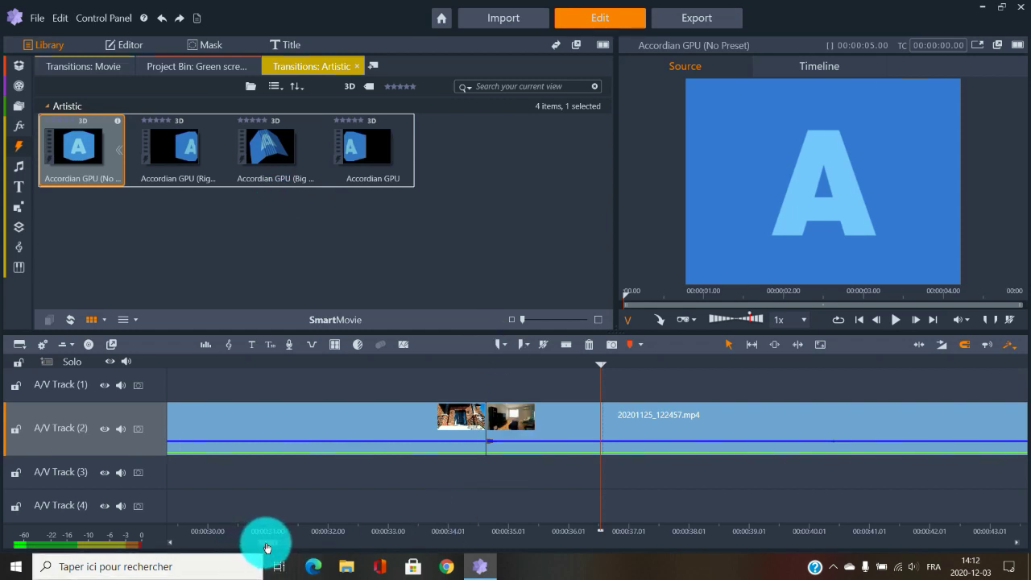
- Add a blank title on A/V Track (2) after the last clip, leaving a gap, and lengthen it to about 5.5 seconds
drag(268, 548, 394, 544)
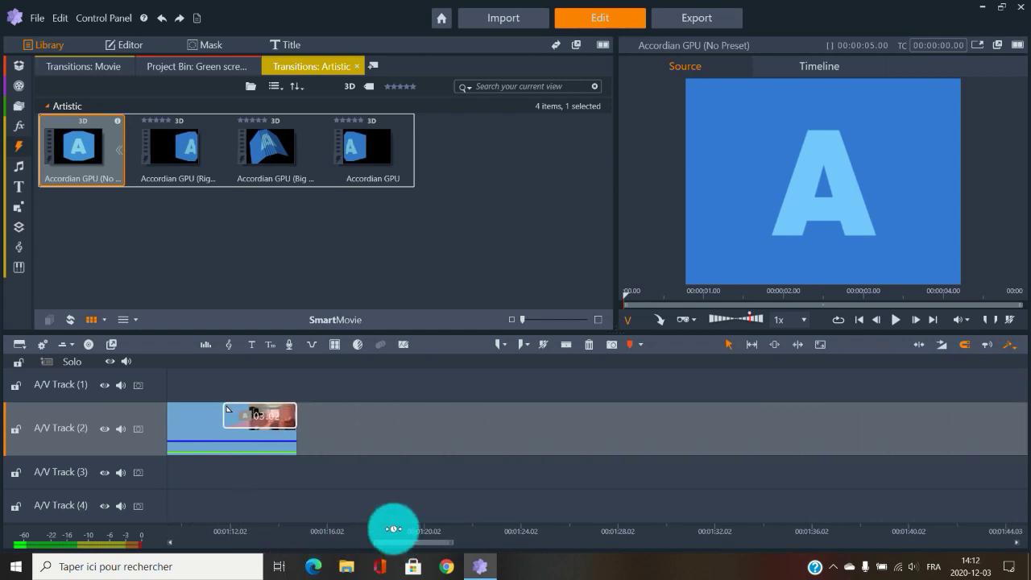
click(350, 368)
mouse_move(22, 73)
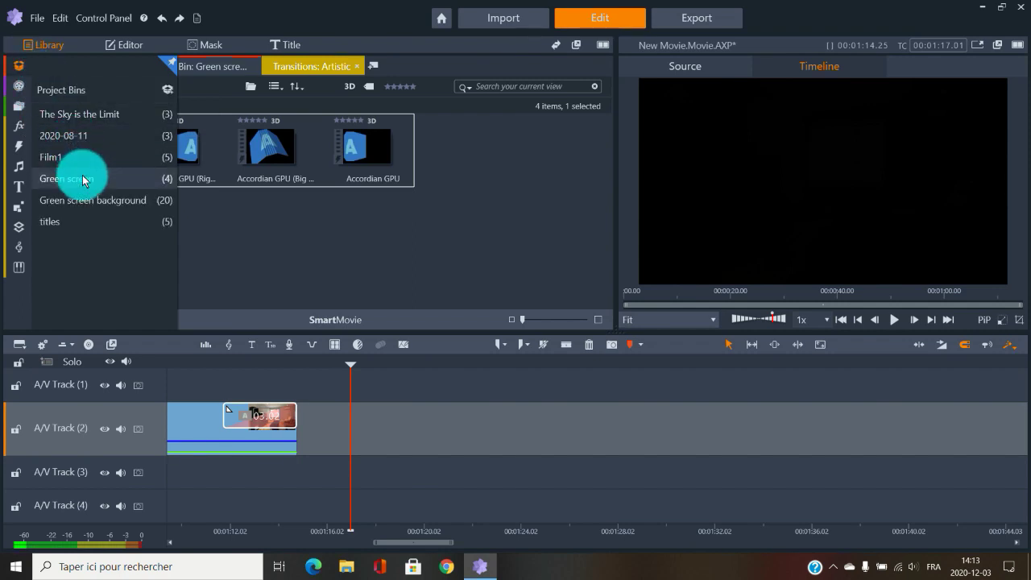
click(252, 347)
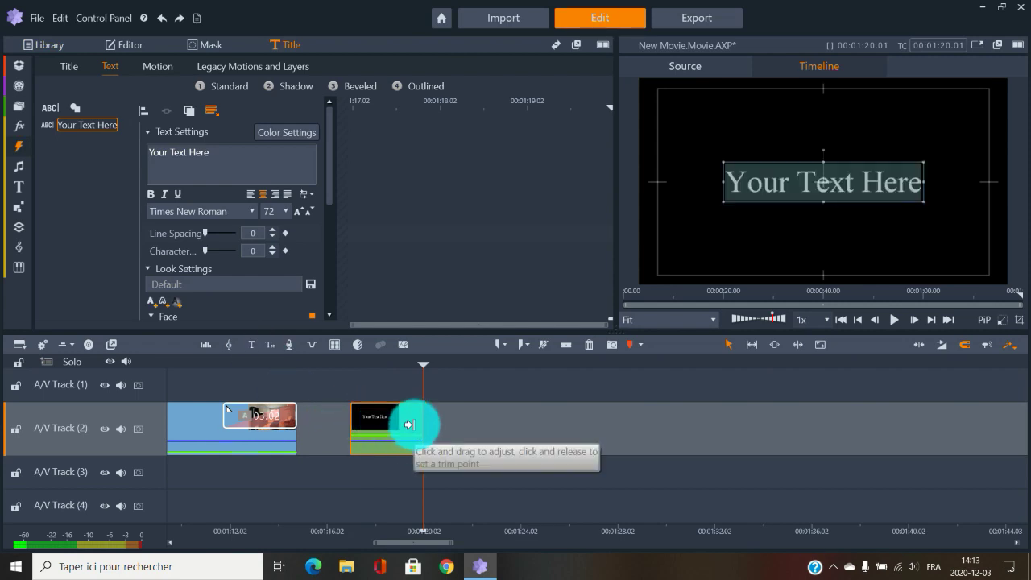
drag(410, 421, 467, 454)
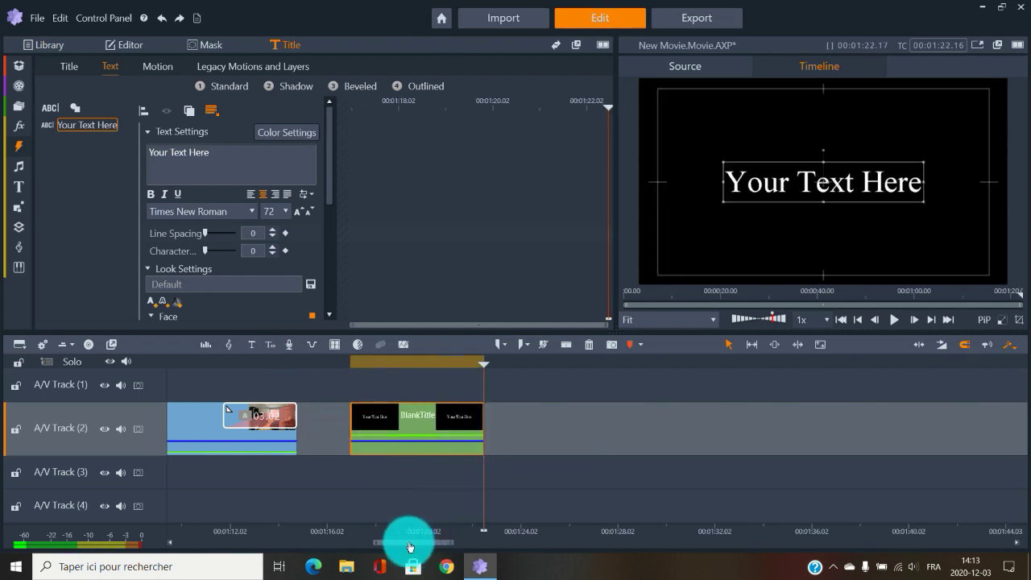
- Move the title further from the last clip so it starts at about 00:01:19.23
drag(419, 542, 362, 543)
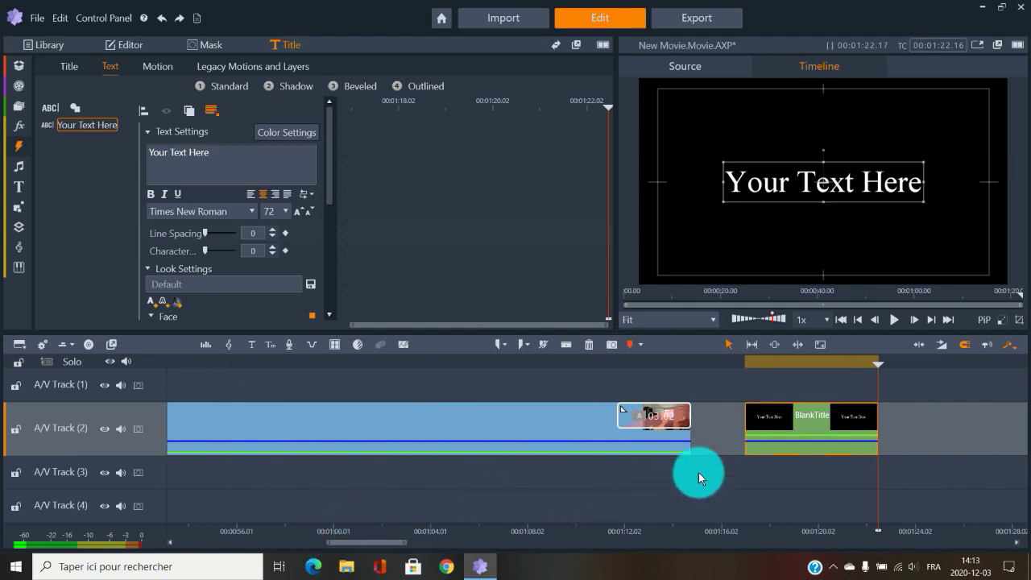
drag(783, 421, 849, 420)
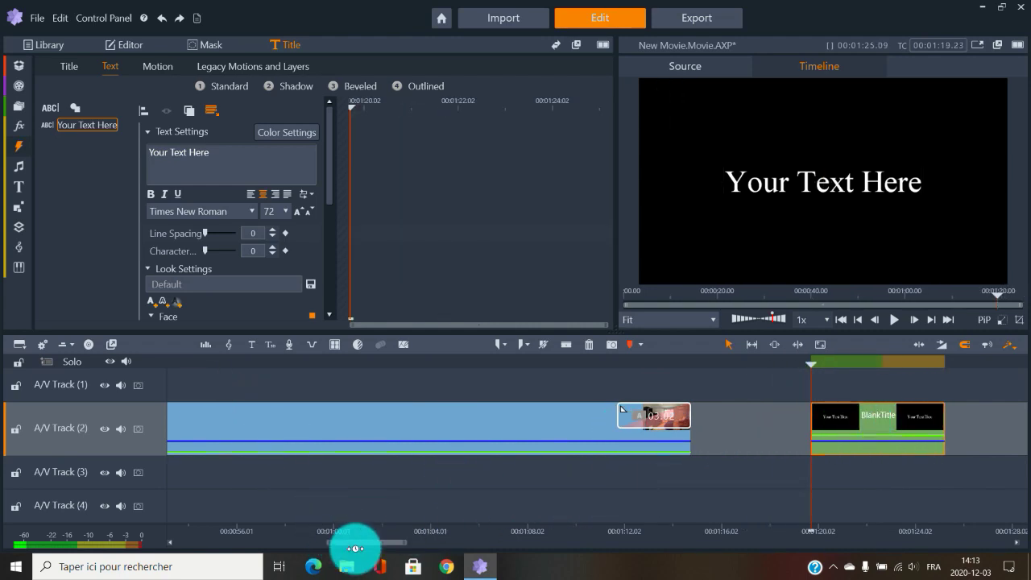
drag(354, 548, 398, 544)
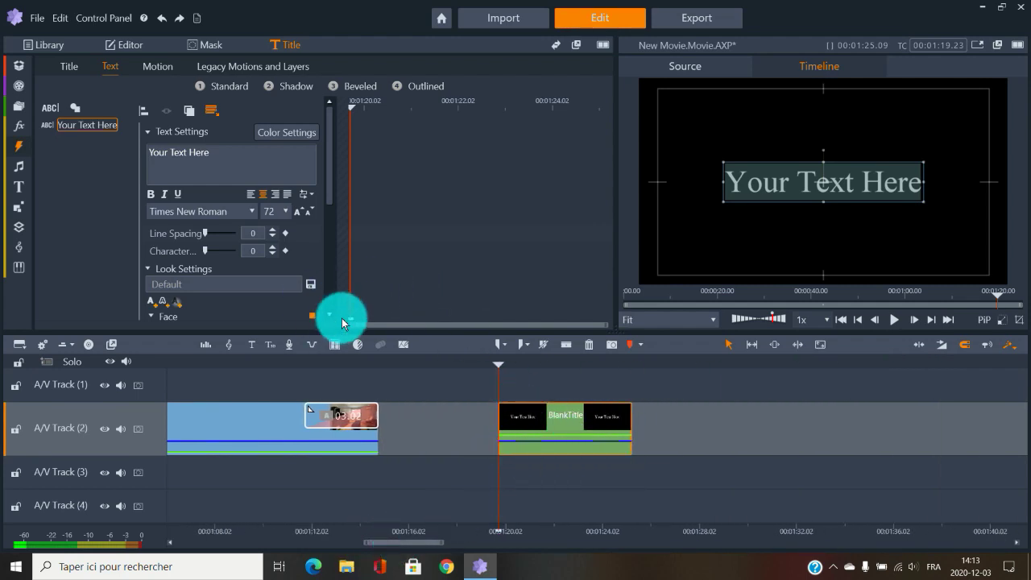
- Replace the title's placeholder text with "My movie" and set the playhead just before the title
click(540, 364)
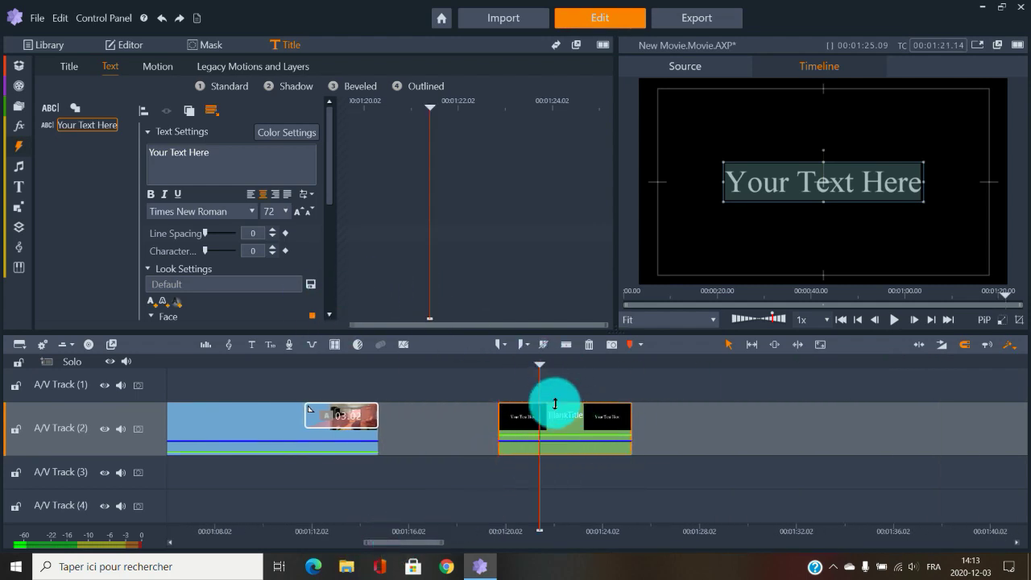
drag(239, 159, 122, 166)
text(M)
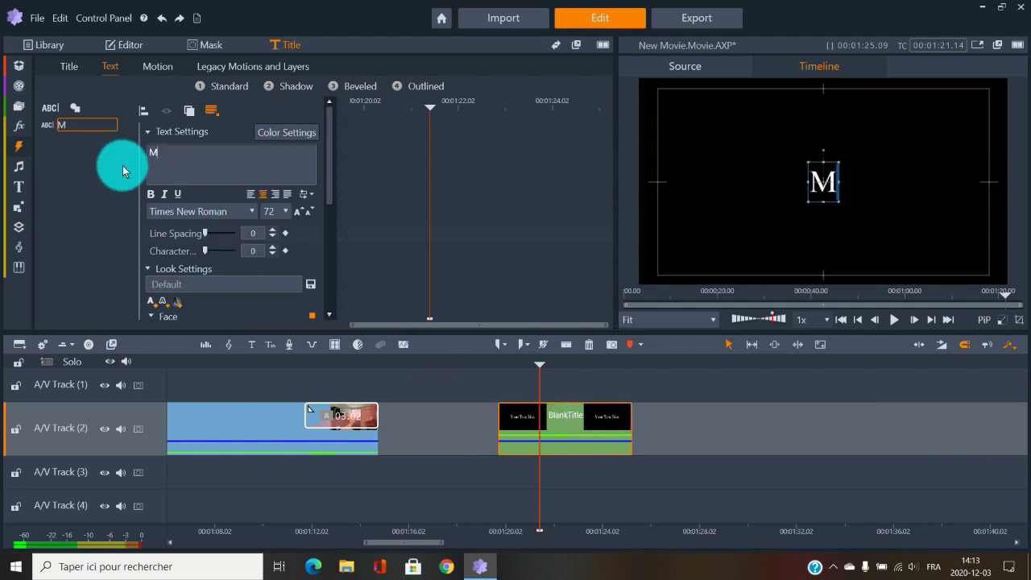
text(y movie)
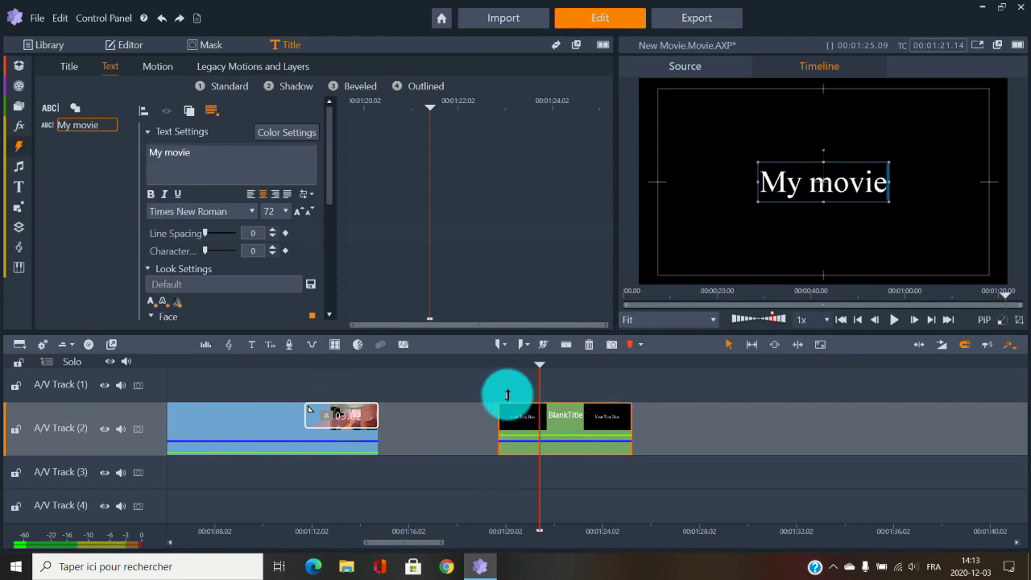
click(487, 364)
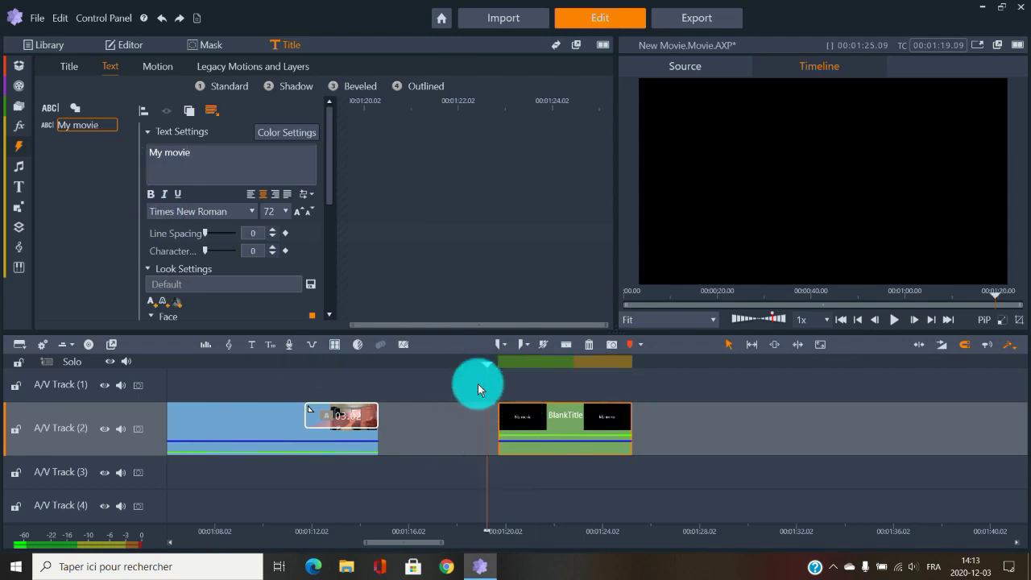
- Add the Accordian GPU transition from the Artistic category to the start of the title
click(16, 142)
click(66, 146)
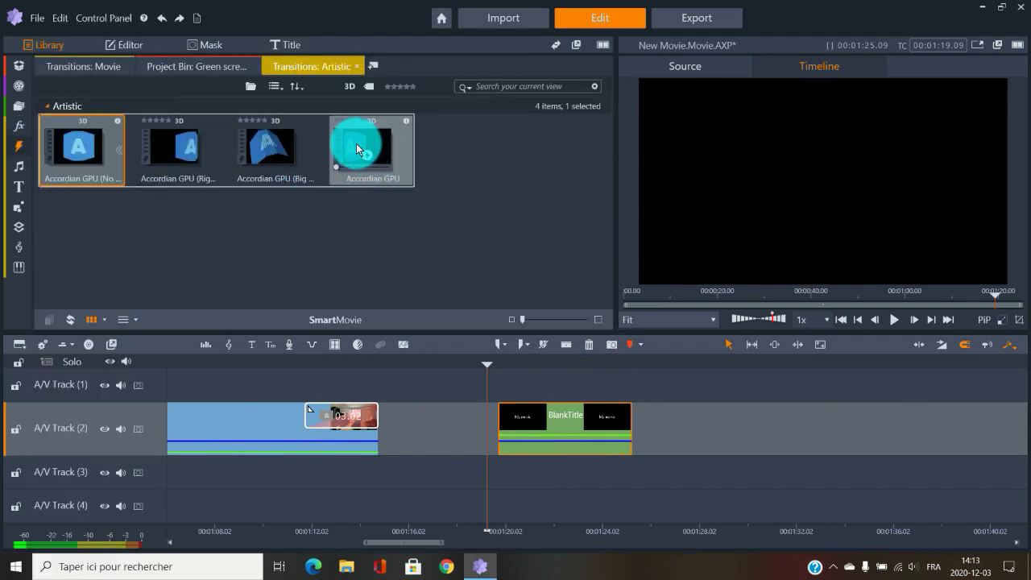
mouse_move(357, 148)
mouse_down()
mouse_move(465, 246)
mouse_move(525, 391)
mouse_move(518, 414)
mouse_move(553, 417)
mouse_move(518, 414)
mouse_up()
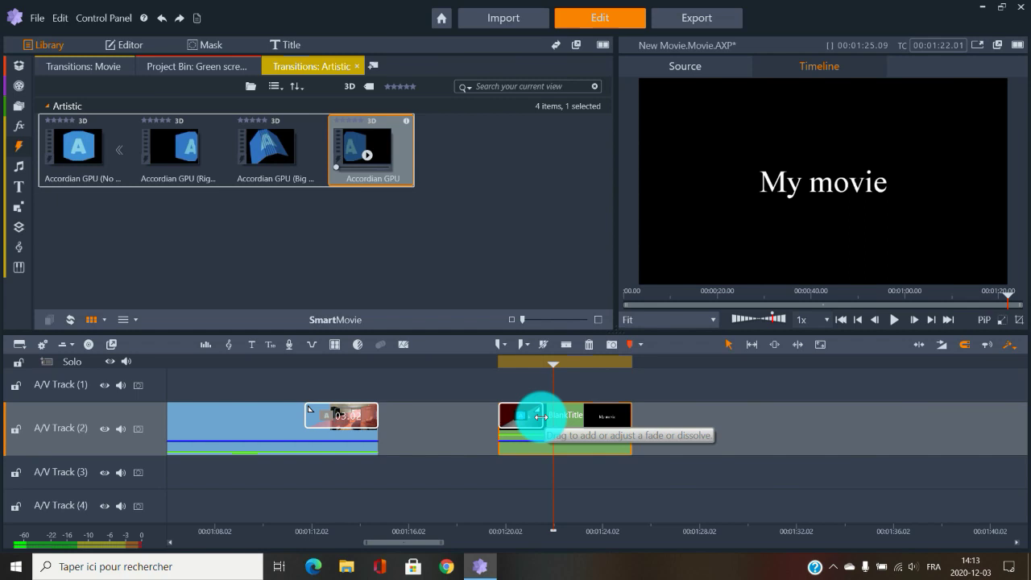
- Play back the title with its opening transition from just before its start
click(487, 368)
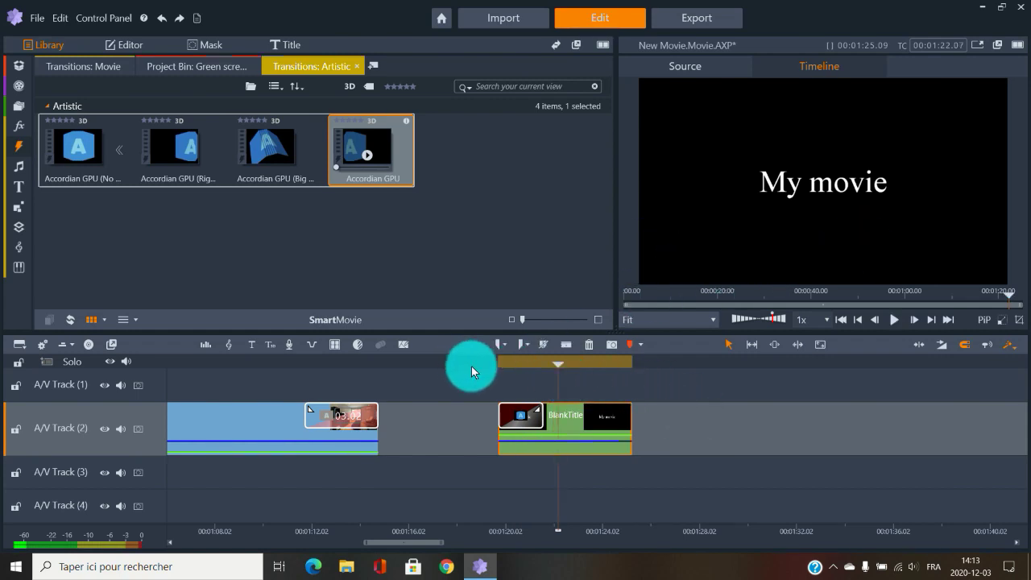
click(491, 361)
key(space)
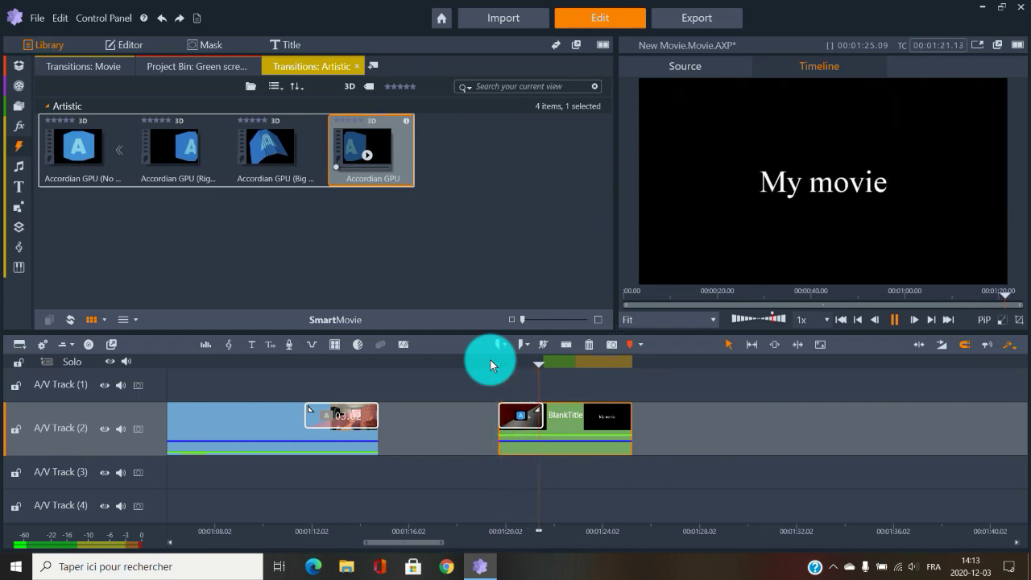
- Stop the playback and remove the Accordian GPU transition from the start of the title
key(space)
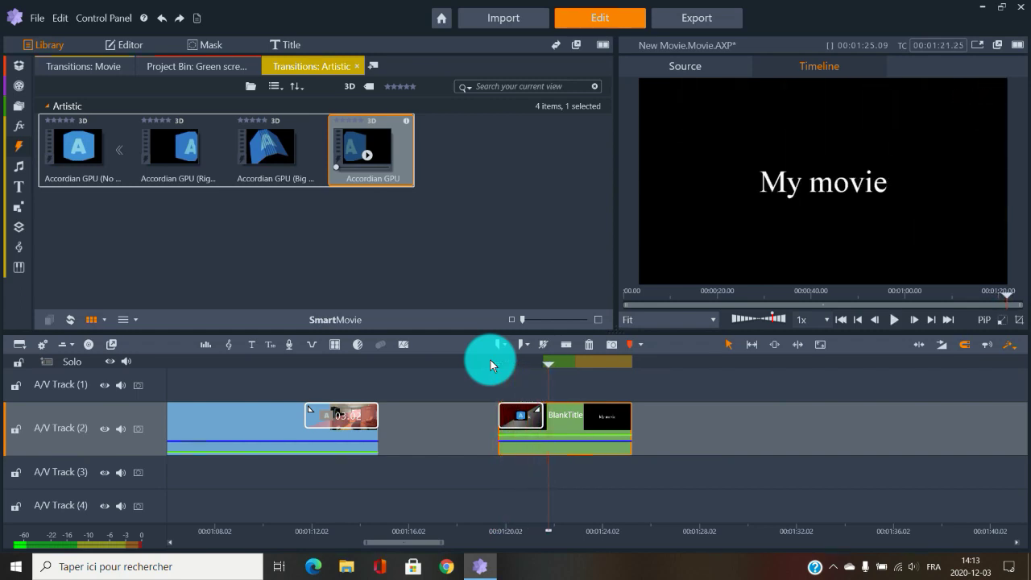
right_click(523, 418)
mouse_move(594, 425)
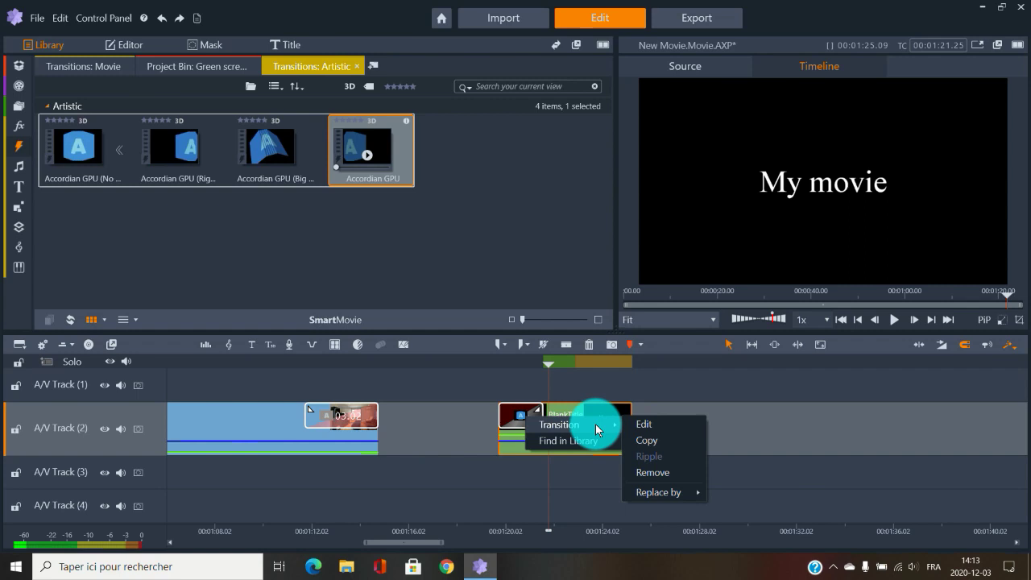
click(658, 473)
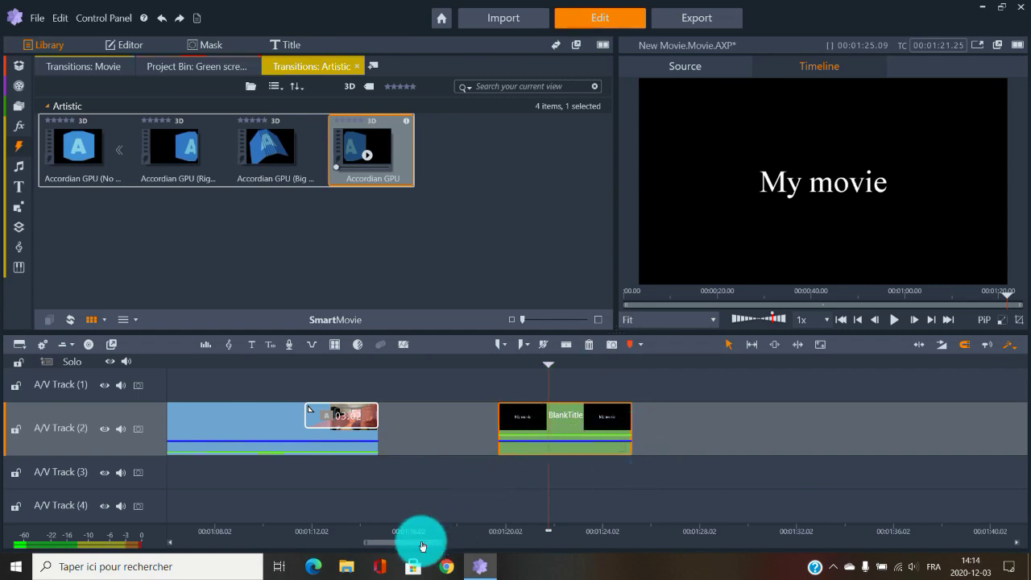
- Add the Movie Theater transition from the Studio HD Transitions Movie category to the start of the title
click(20, 146)
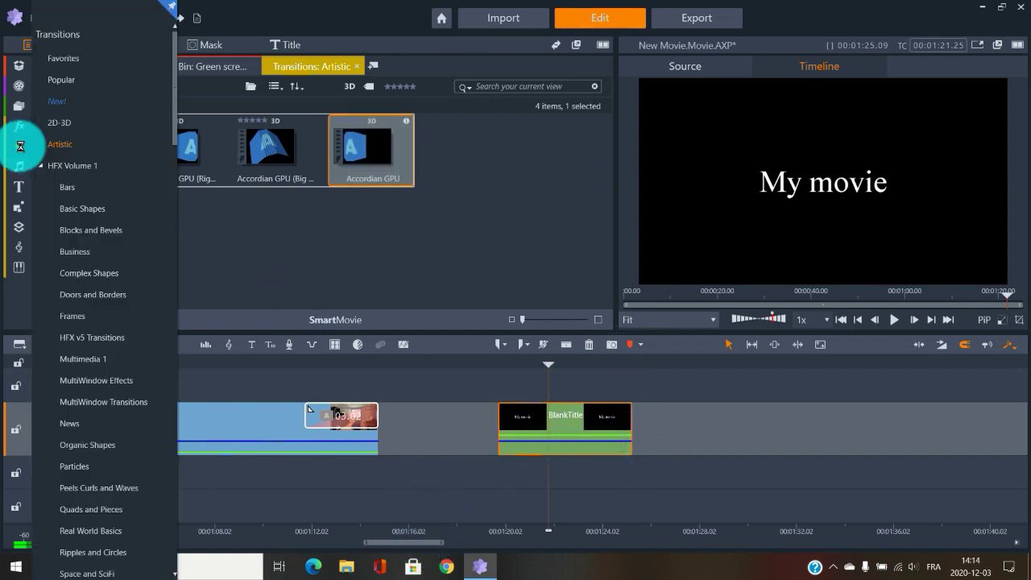
scroll(110, 314, down, 2)
scroll(132, 372, down, 7)
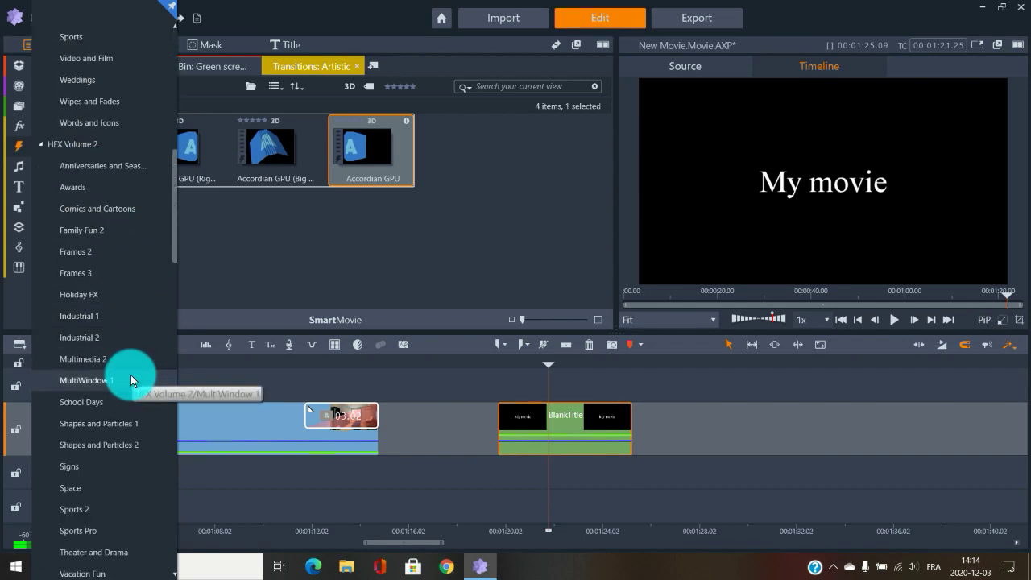
scroll(131, 377, down, 4)
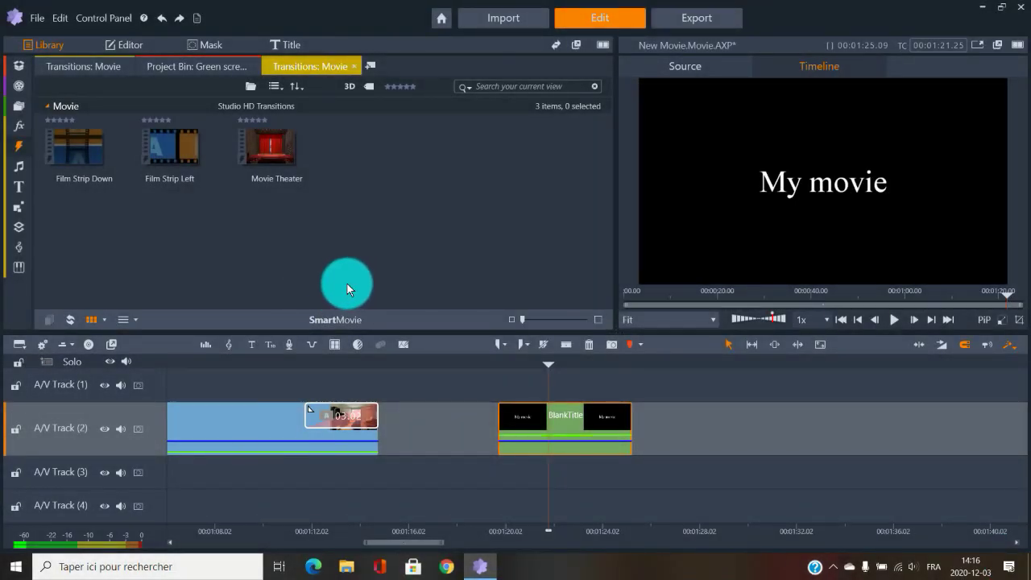
click(23, 147)
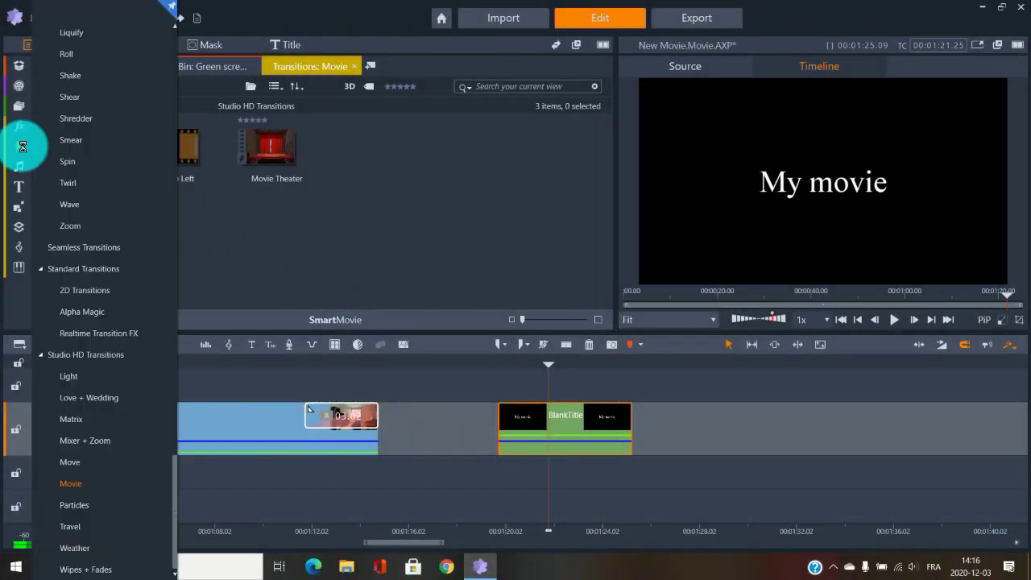
click(66, 482)
click(365, 261)
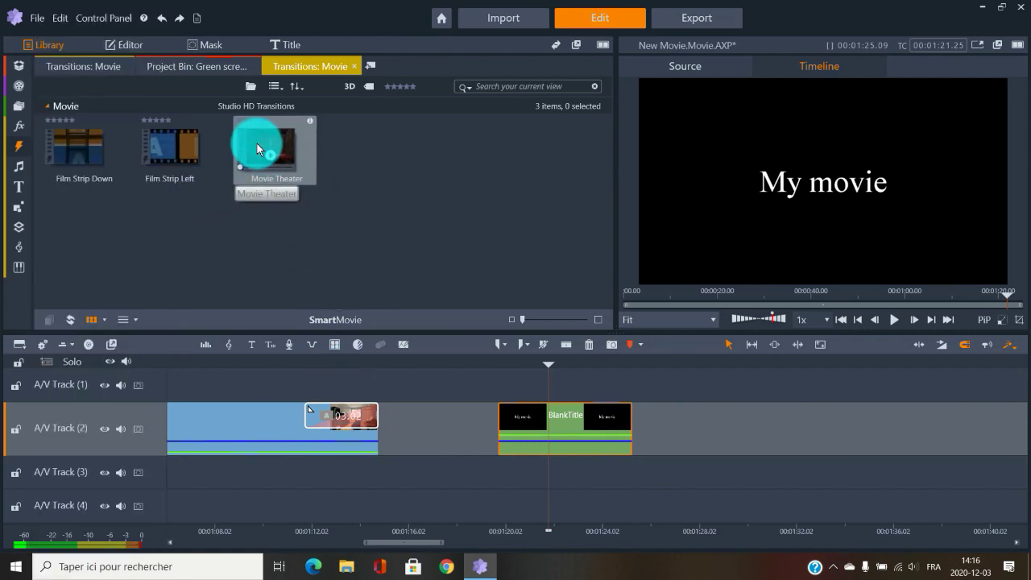
mouse_move(255, 142)
mouse_down()
mouse_move(343, 196)
mouse_move(475, 345)
mouse_move(515, 415)
mouse_up()
- Extend the title to end at 00:01:27.09 and lengthen its opening transition to 03.07
drag(628, 431, 681, 434)
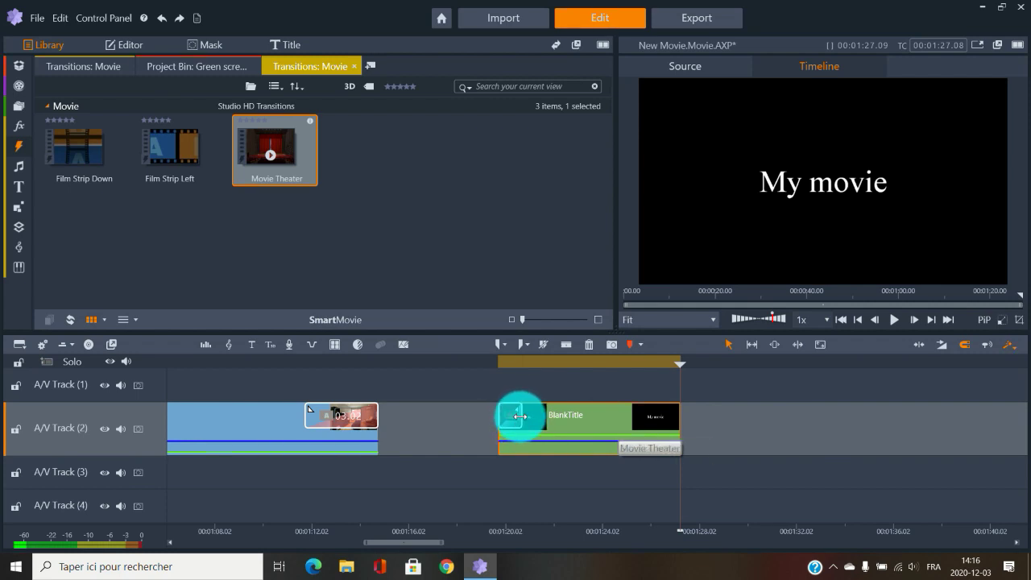
drag(520, 417, 574, 419)
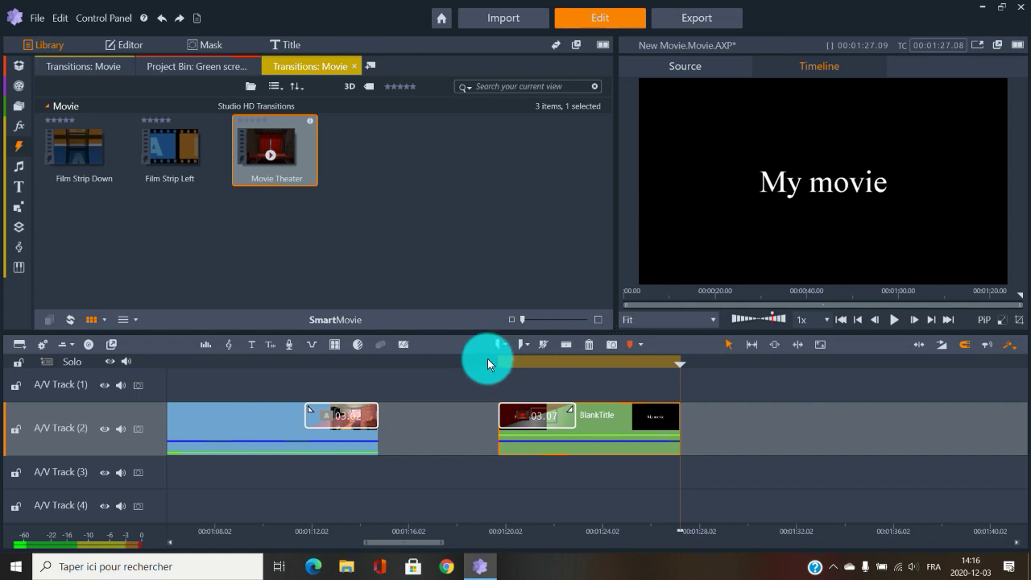
- Play back the title with its Movie Theater transition from just before its start, at 00:01:19.10
click(487, 360)
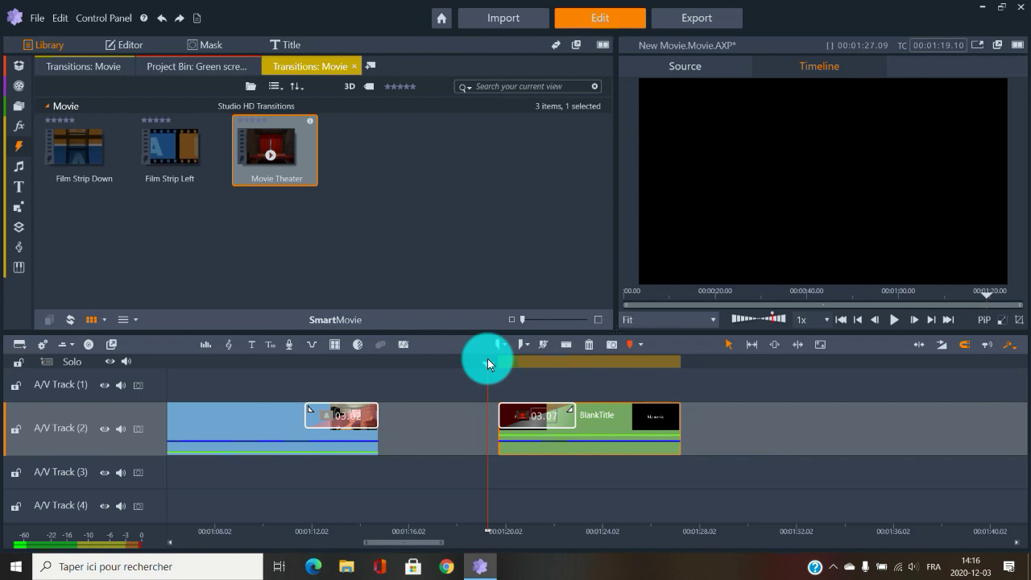
key(space)
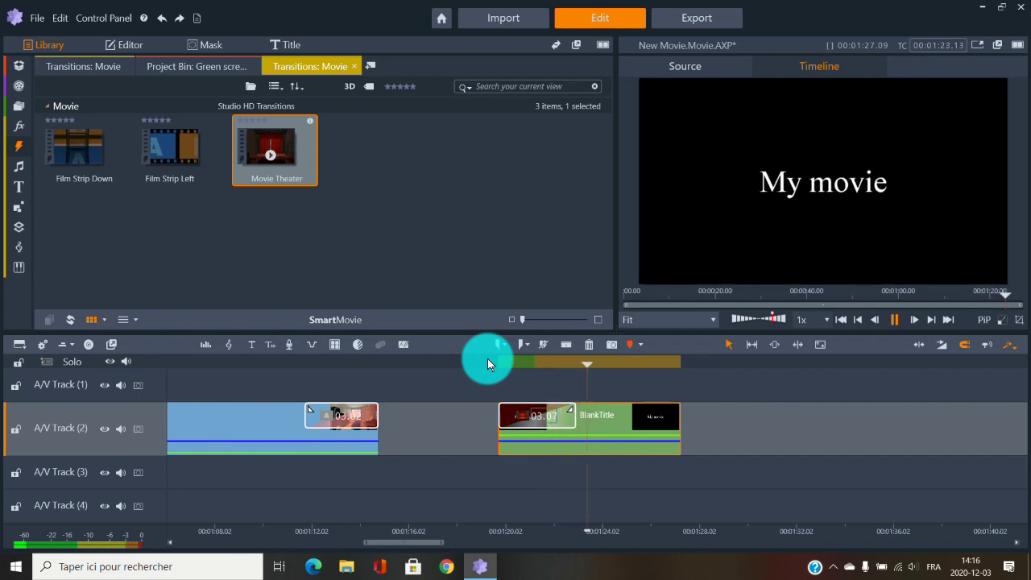
key(space)
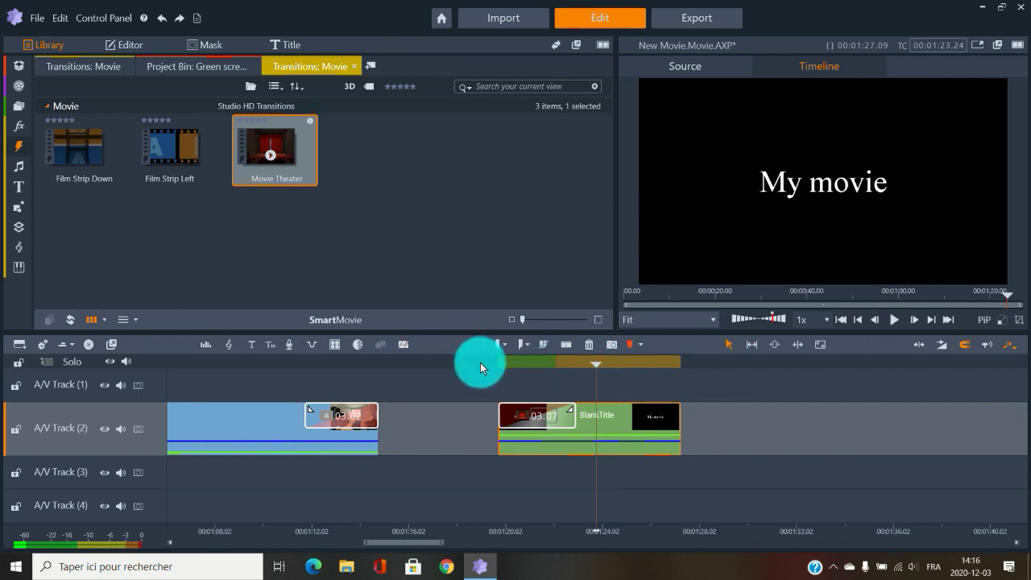
- Replace the title's opening transition with Double-decker Bus from the Travel category and play back the result
click(21, 145)
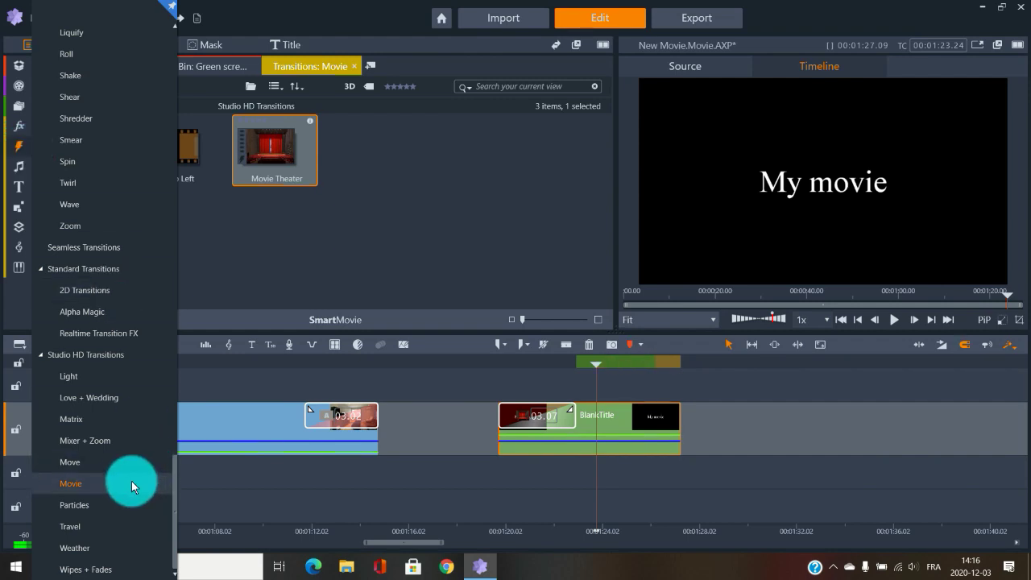
click(85, 528)
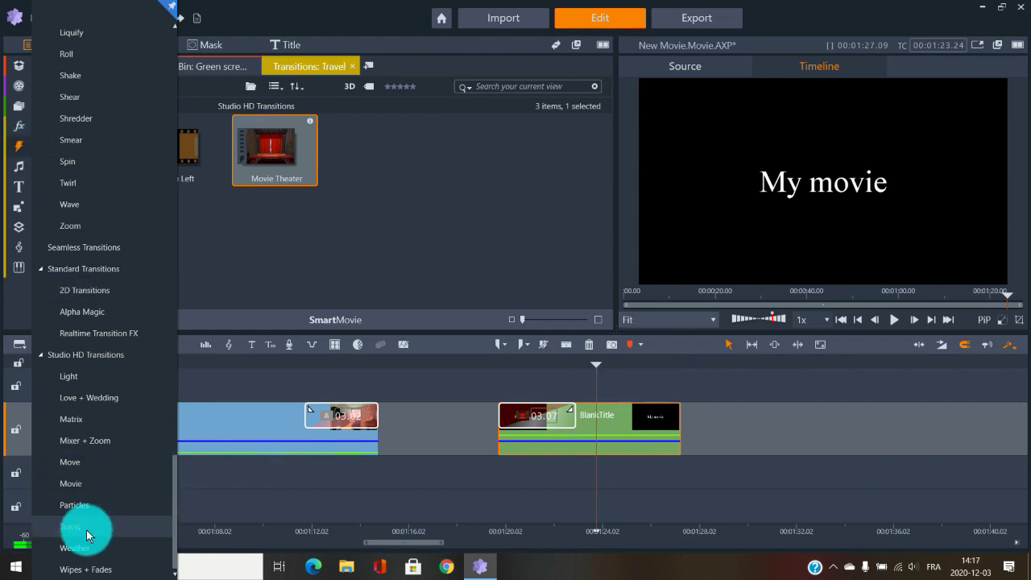
mouse_move(473, 151)
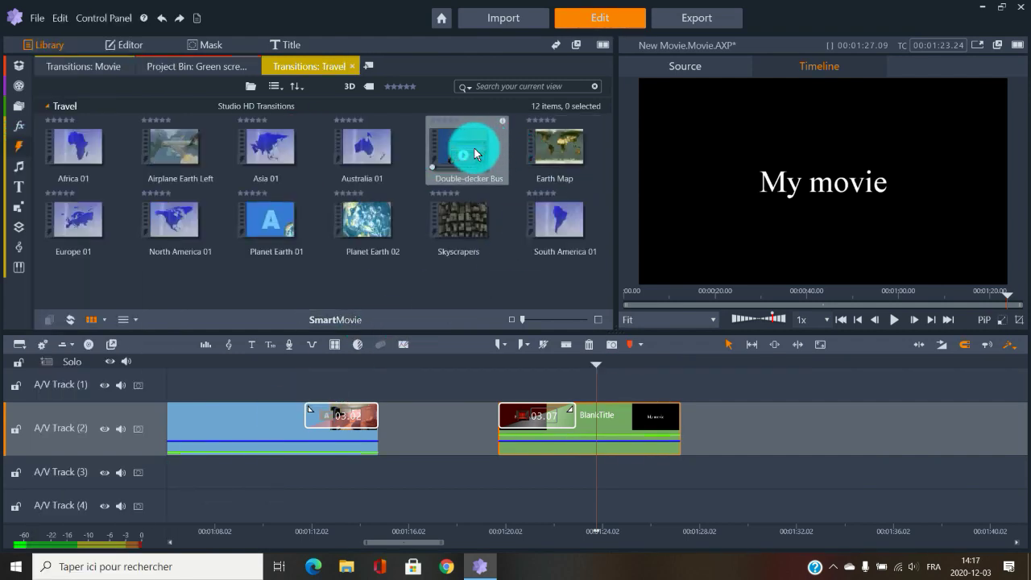
drag(472, 145, 532, 414)
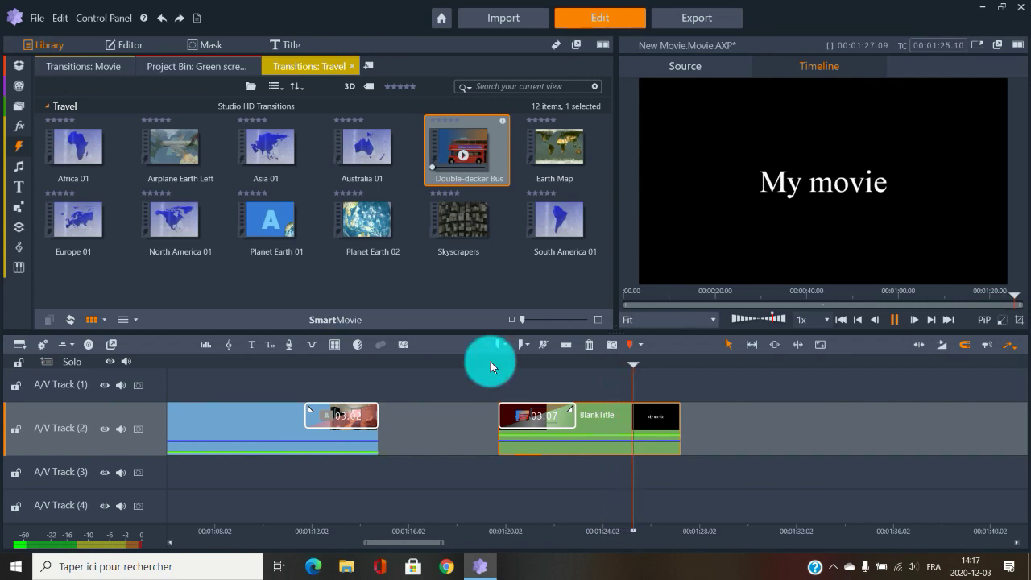
click(621, 488)
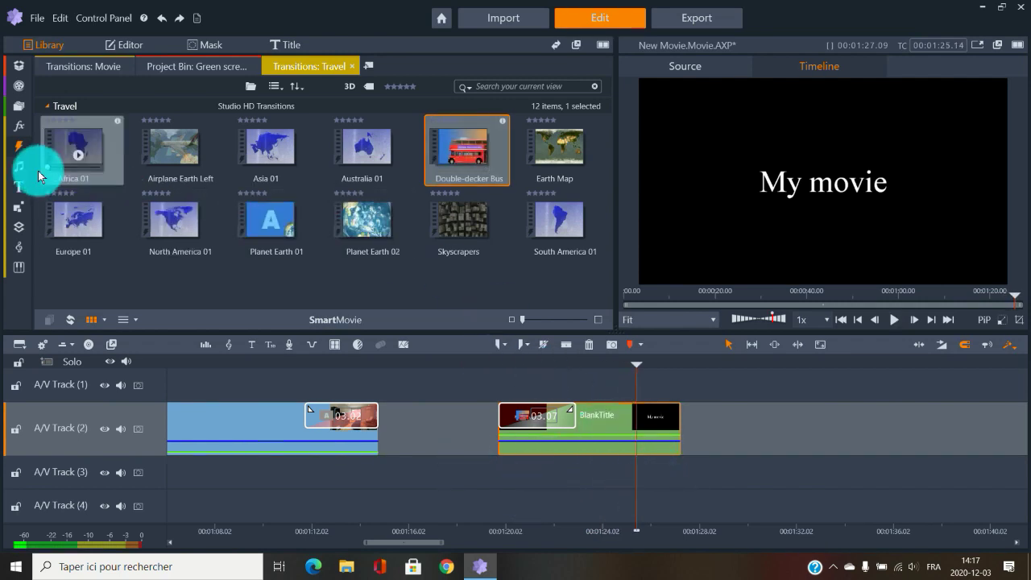
mouse_move(24, 174)
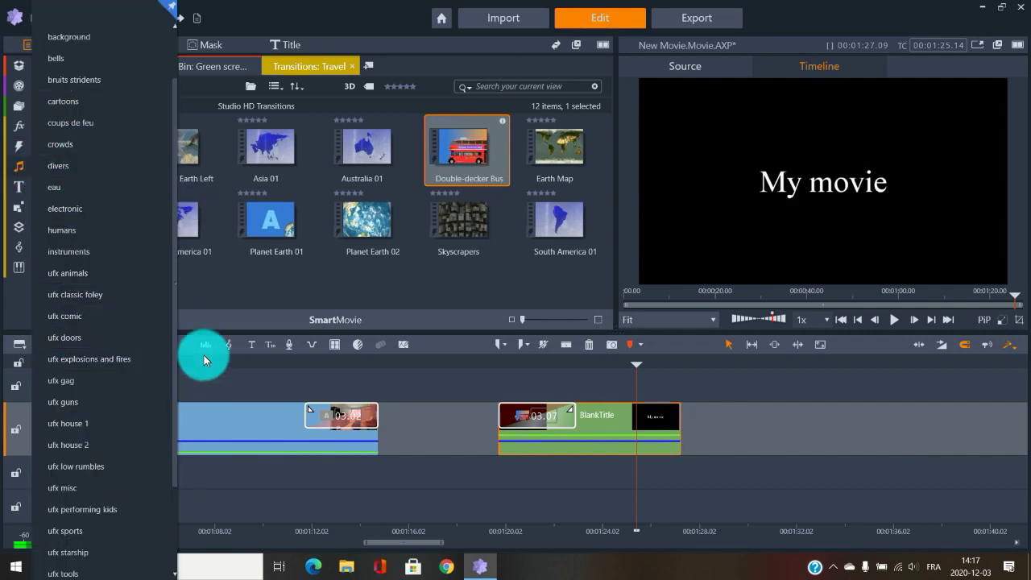
mouse_move(17, 253)
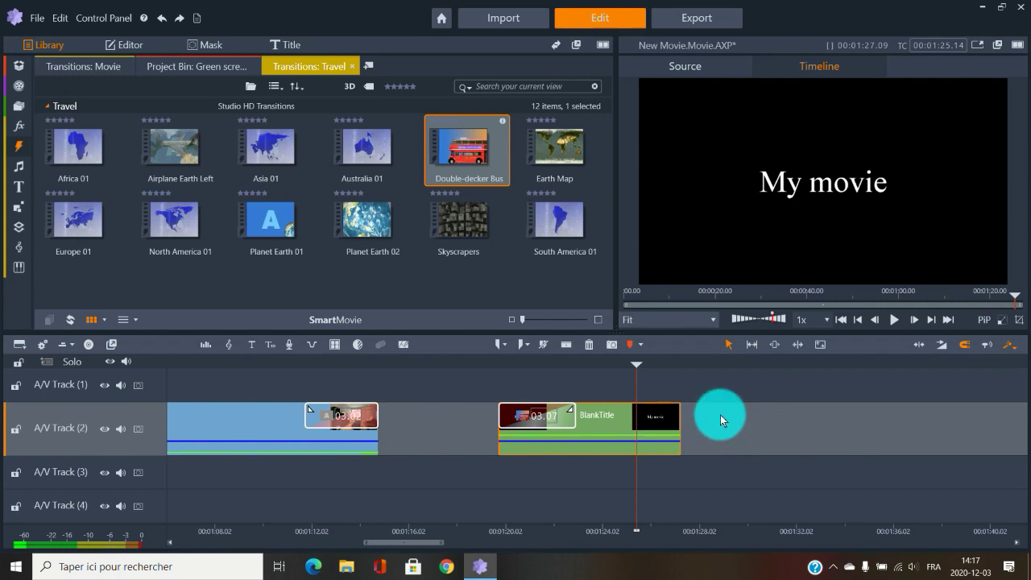
- Delete the "My movie" title, together with its opening transition, from A/V Track (2)
drag(722, 406, 530, 451)
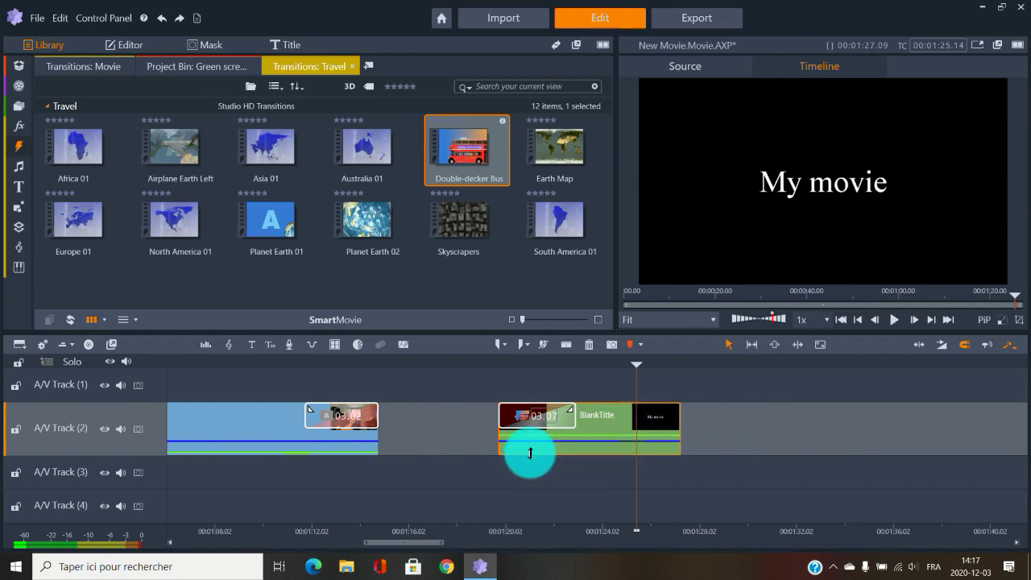
key(Delete)
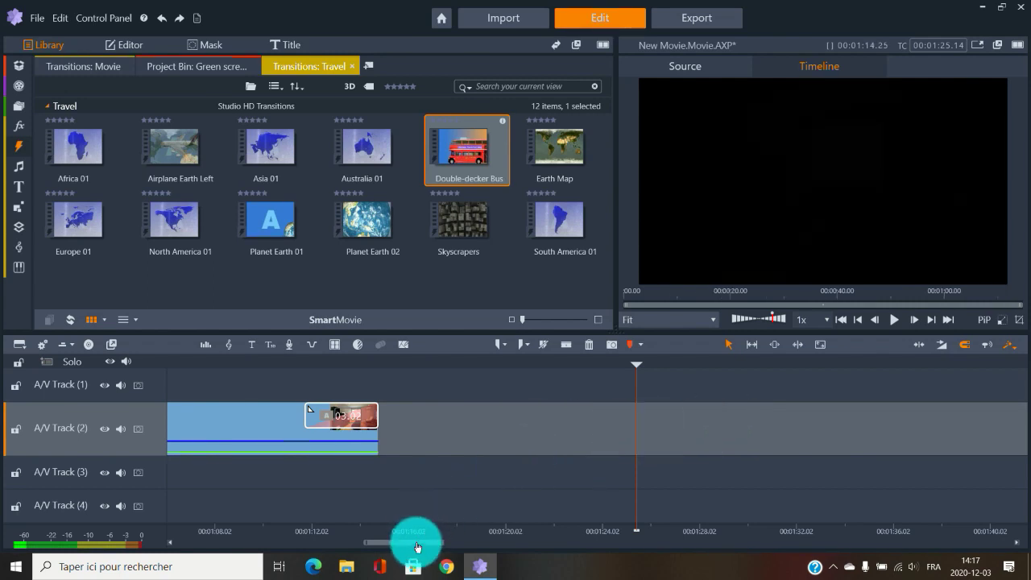
- Return to the cut between the two video clips and browse the transitions to the HollywoodFx for Studio Fun Pack category
drag(403, 543, 277, 544)
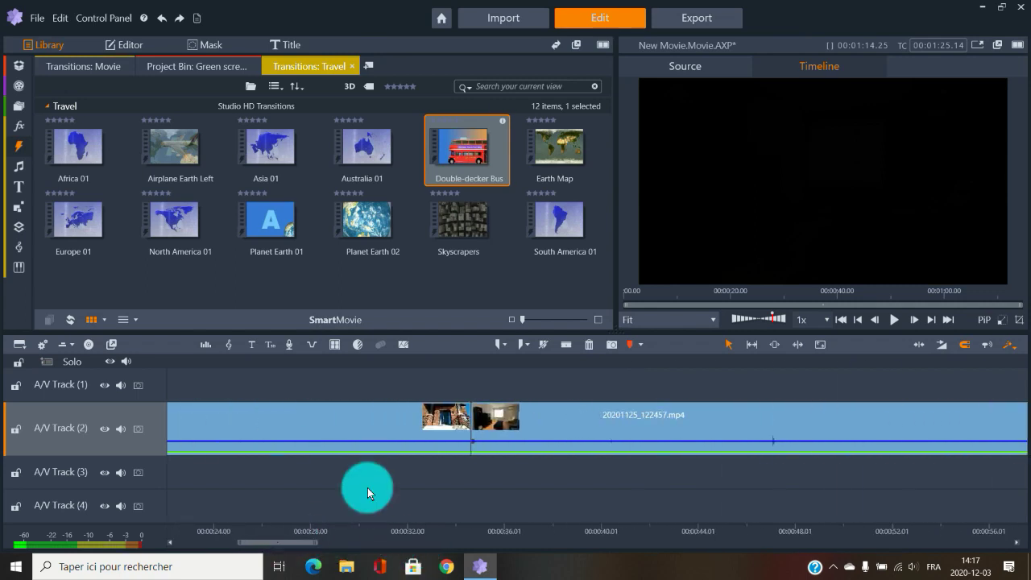
click(15, 153)
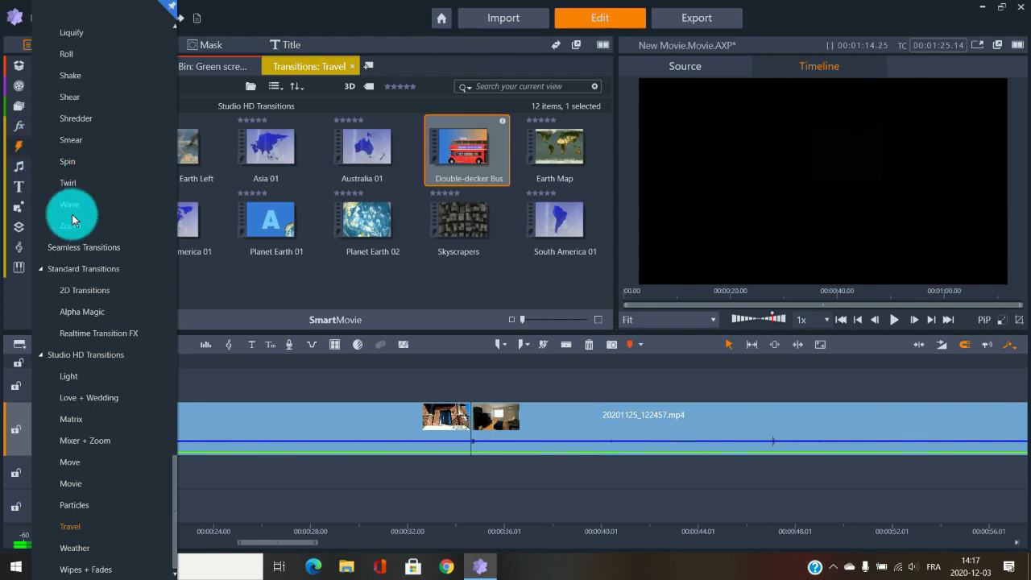
scroll(89, 241, down, 10)
click(21, 166)
click(20, 153)
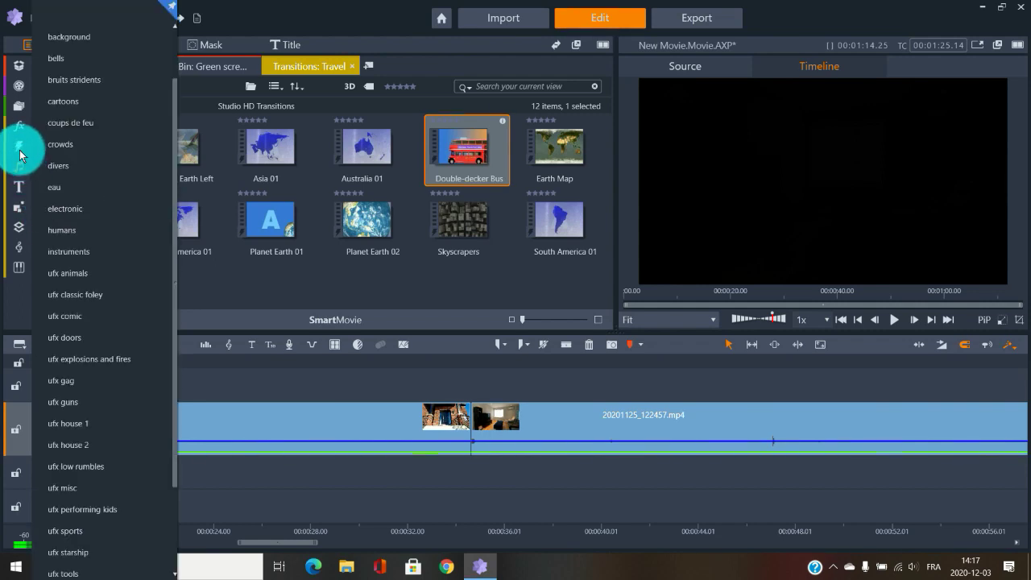
scroll(102, 221, up, 6)
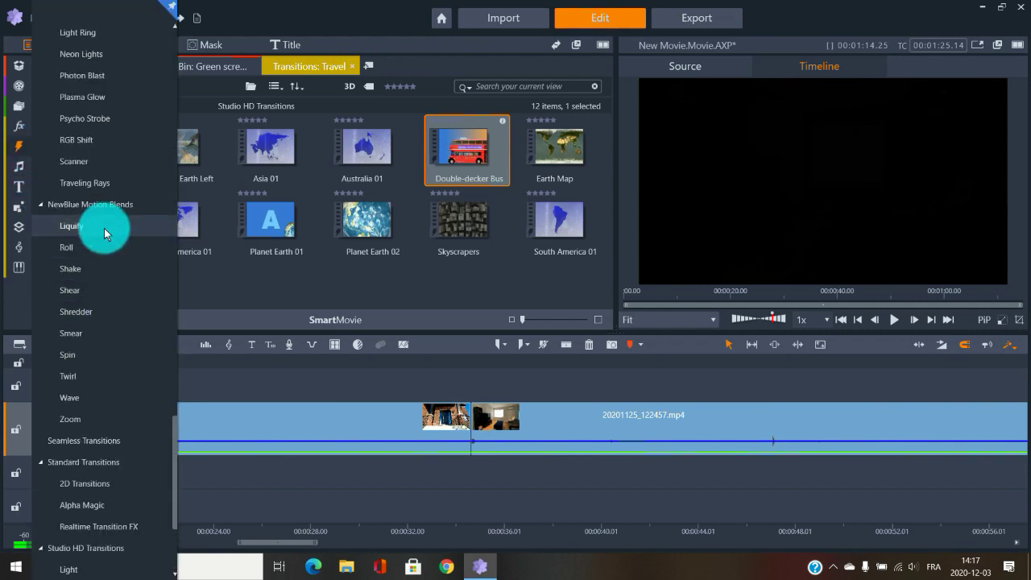
scroll(106, 252, up, 4)
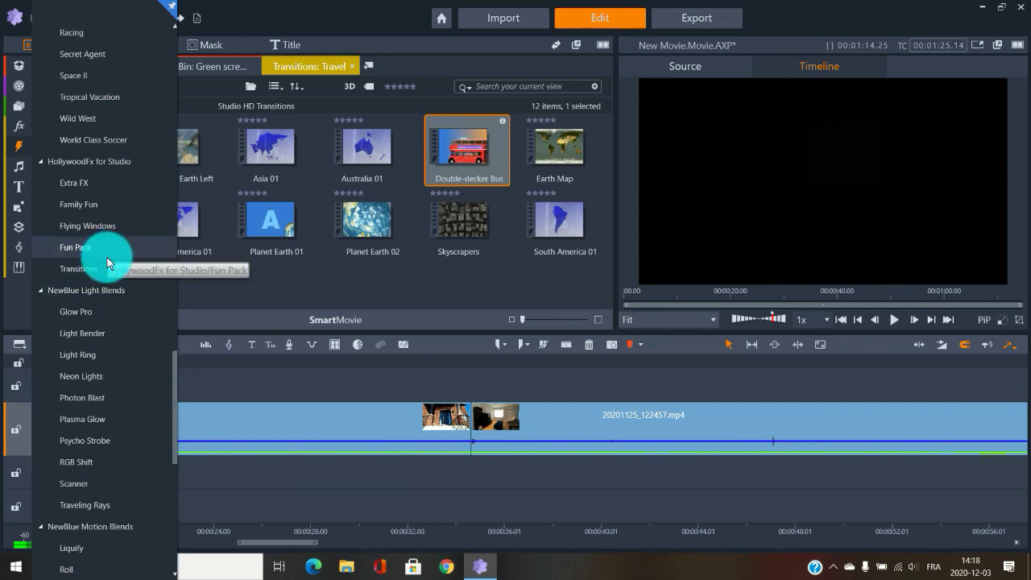
click(108, 255)
click(620, 238)
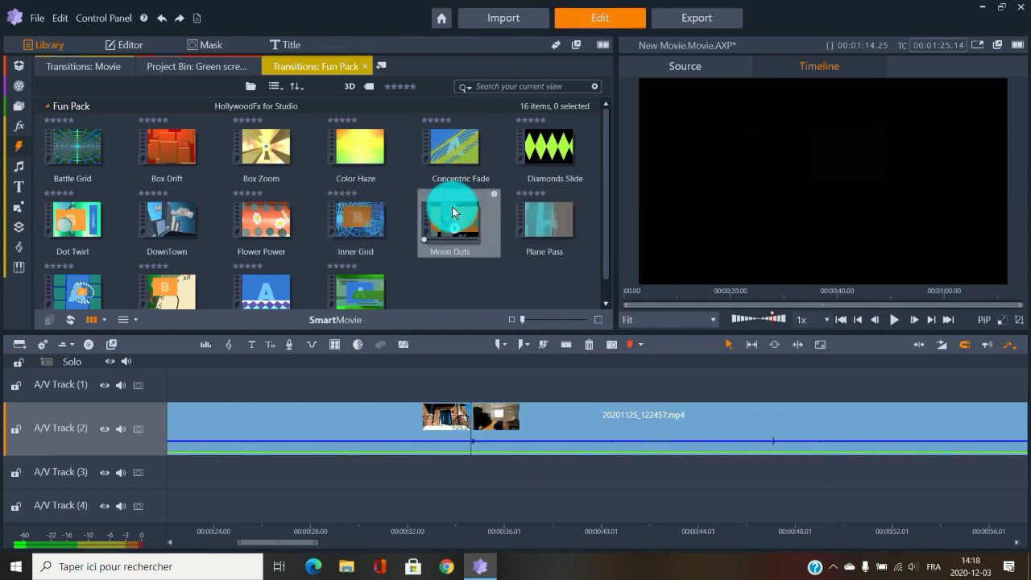
- Preview the Color Haze, Moon Dots and Inner Grid transitions from the Fun Pack category
click(360, 157)
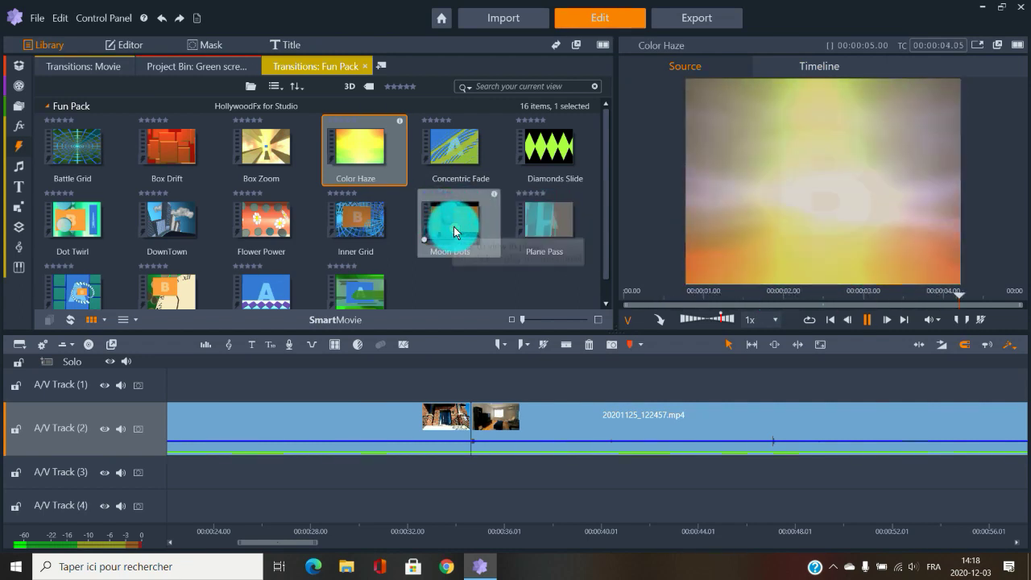
click(453, 232)
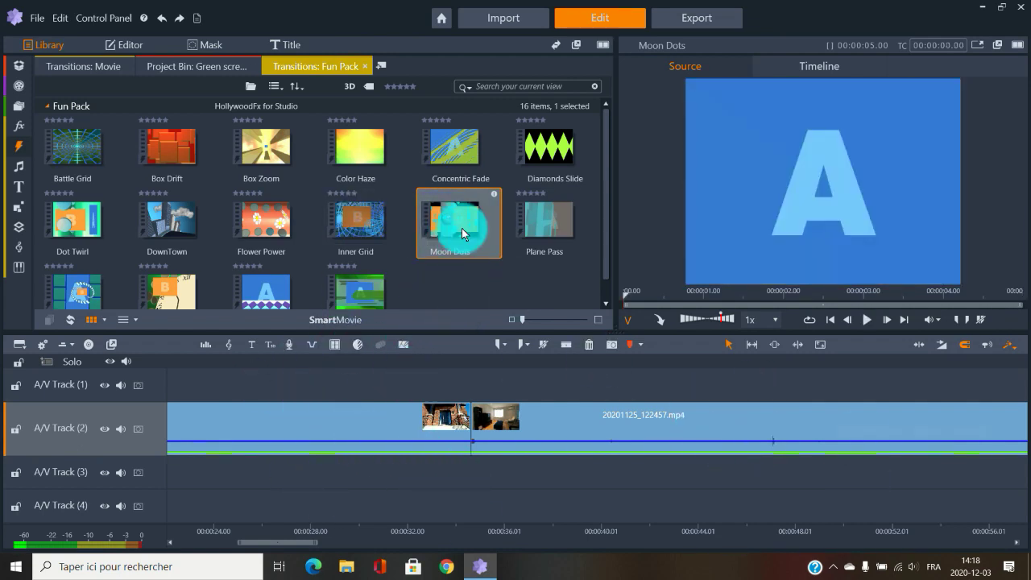
click(361, 235)
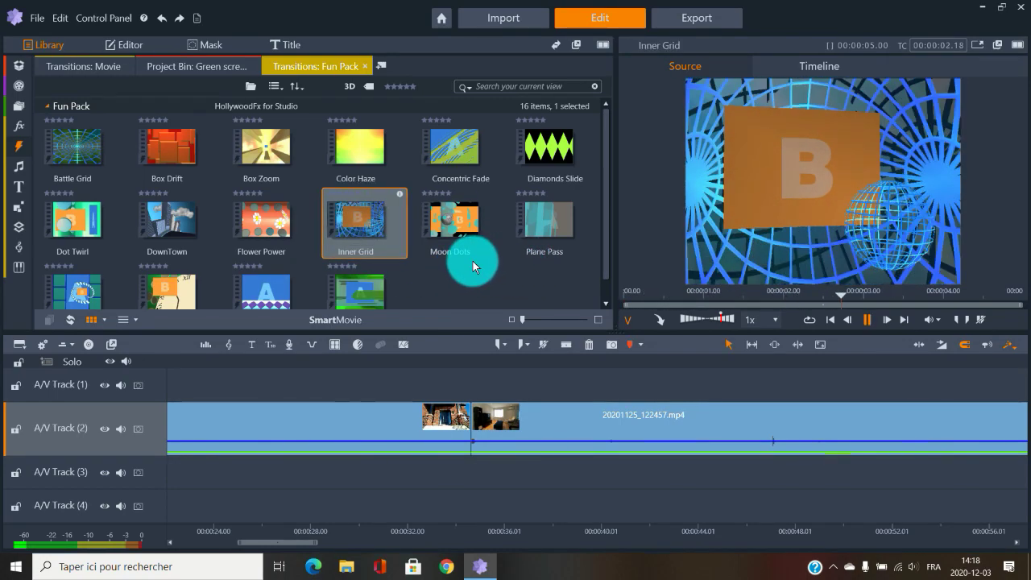
- Add the Cruise Ship transition from HFX Volume 3's Tropical Vacation category at the cut between the two clips
mouse_move(16, 145)
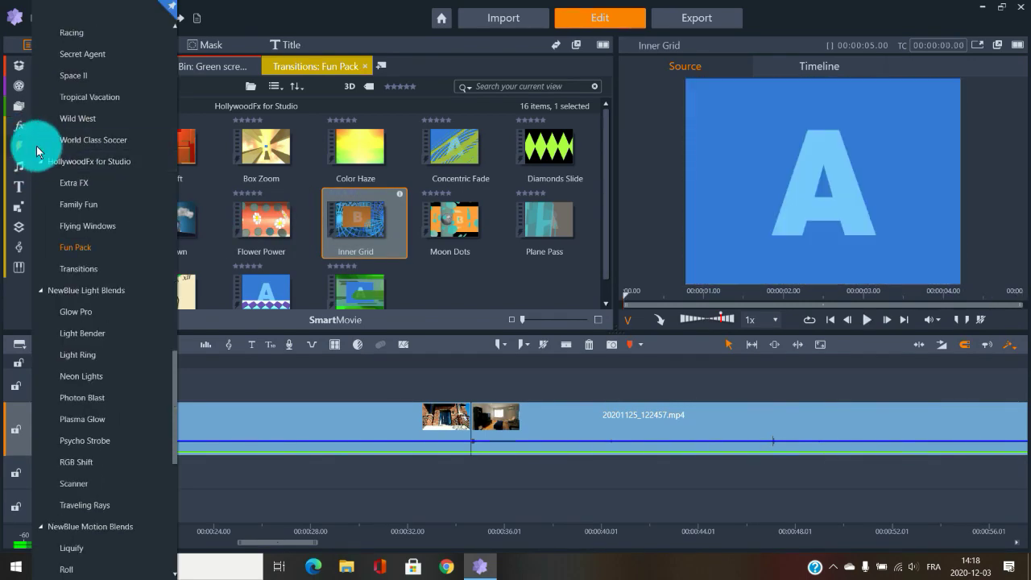
scroll(110, 240, up, 3)
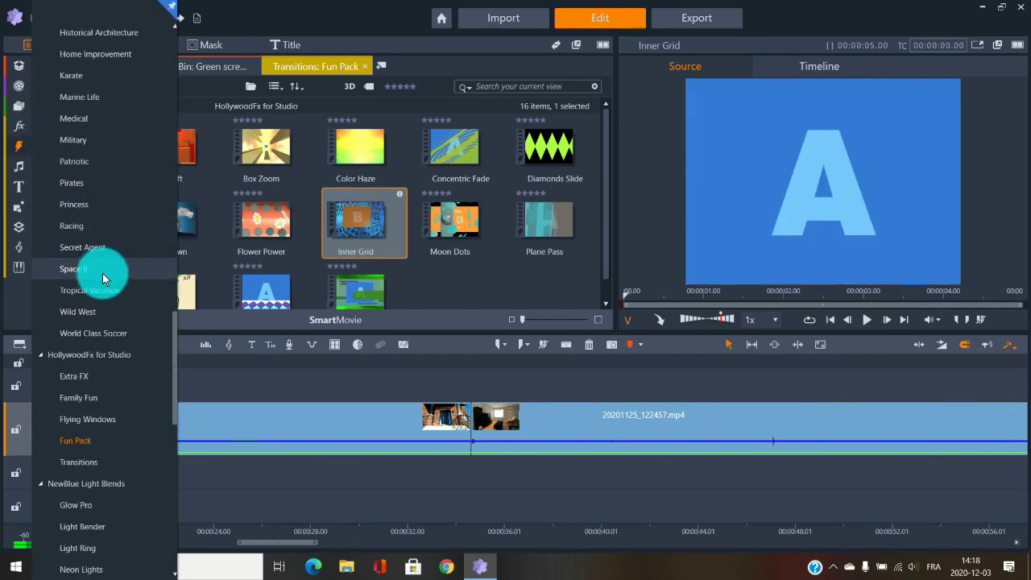
click(114, 291)
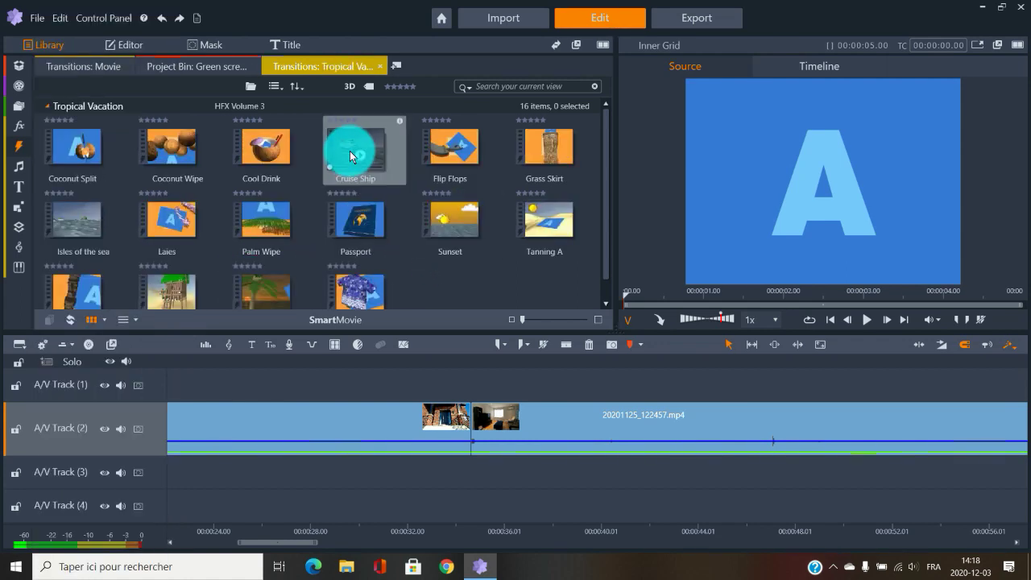
drag(348, 146, 474, 420)
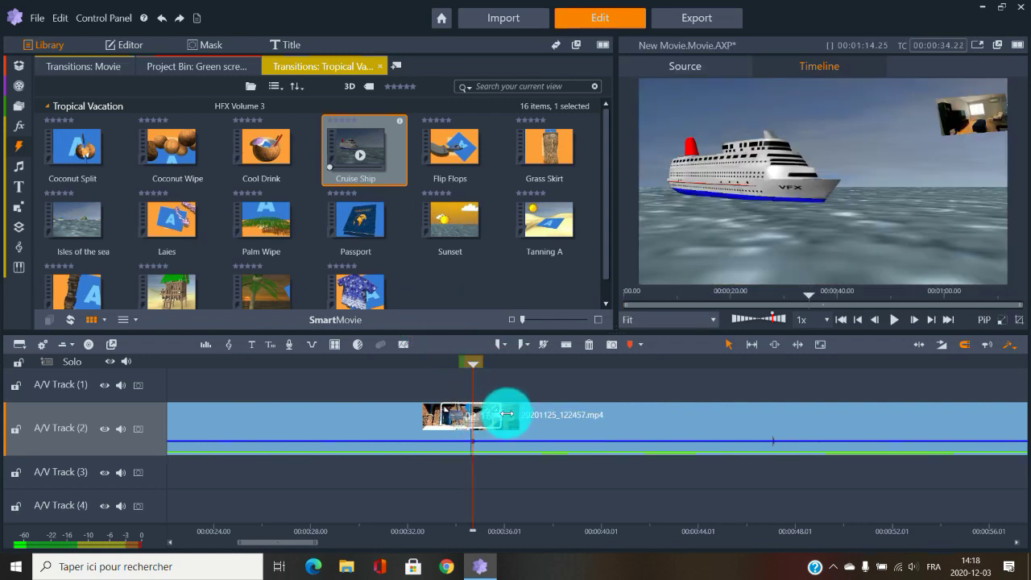
- Lengthen the Cruise Ship transition at the cut between the two video clips to 03.14 and play it back
click(418, 362)
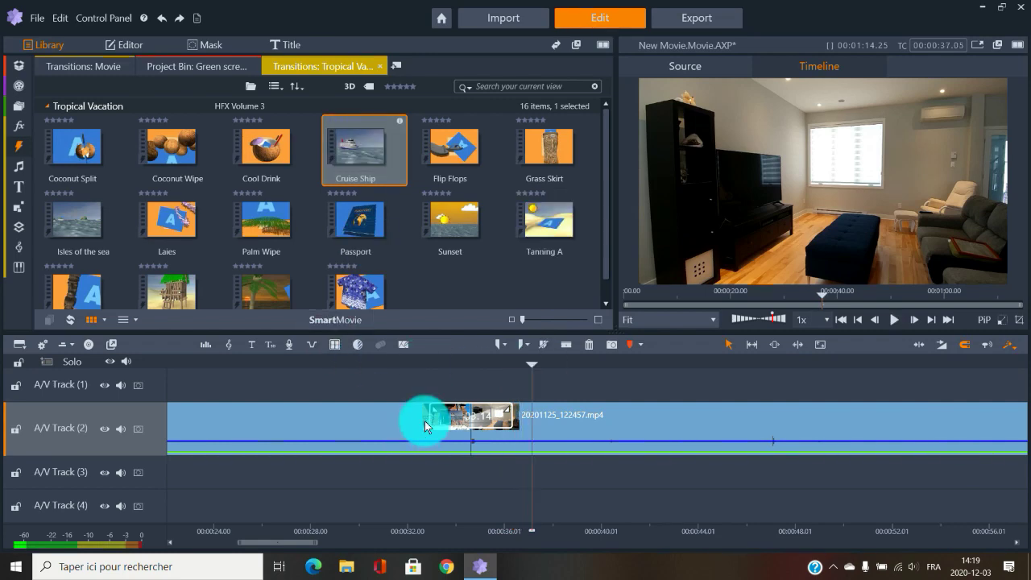
click(378, 364)
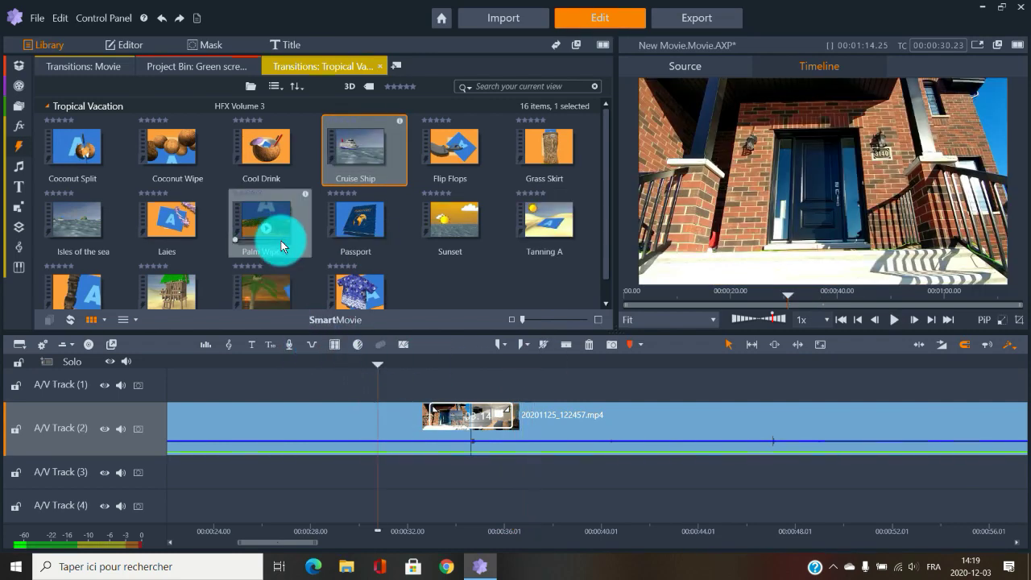
- Browse the transitions to HFX Volume 2's Weddings 3 category and preview the Photo Album 2 transition
scroll(274, 231, down, 1)
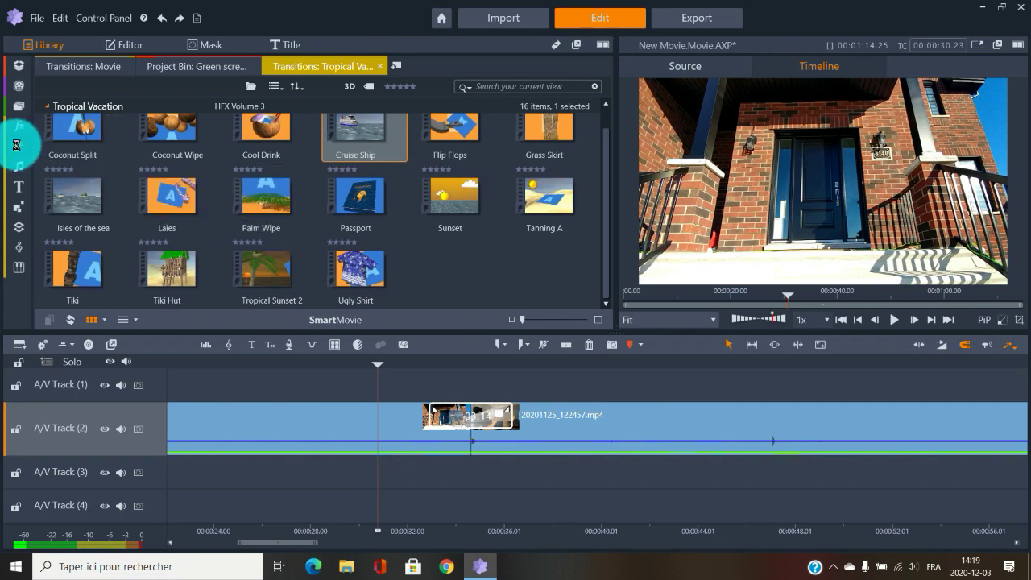
click(19, 145)
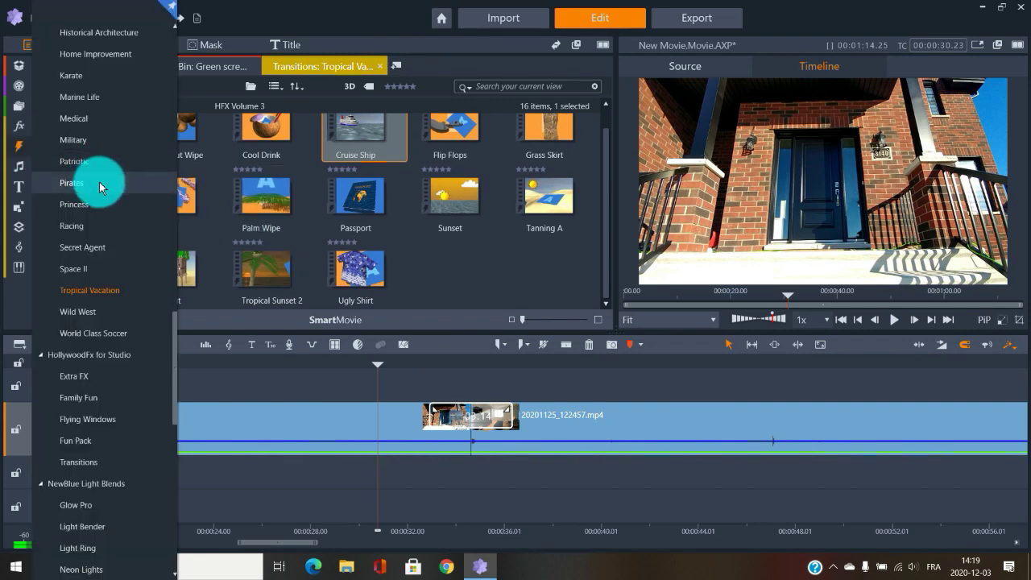
scroll(99, 182, up, 2)
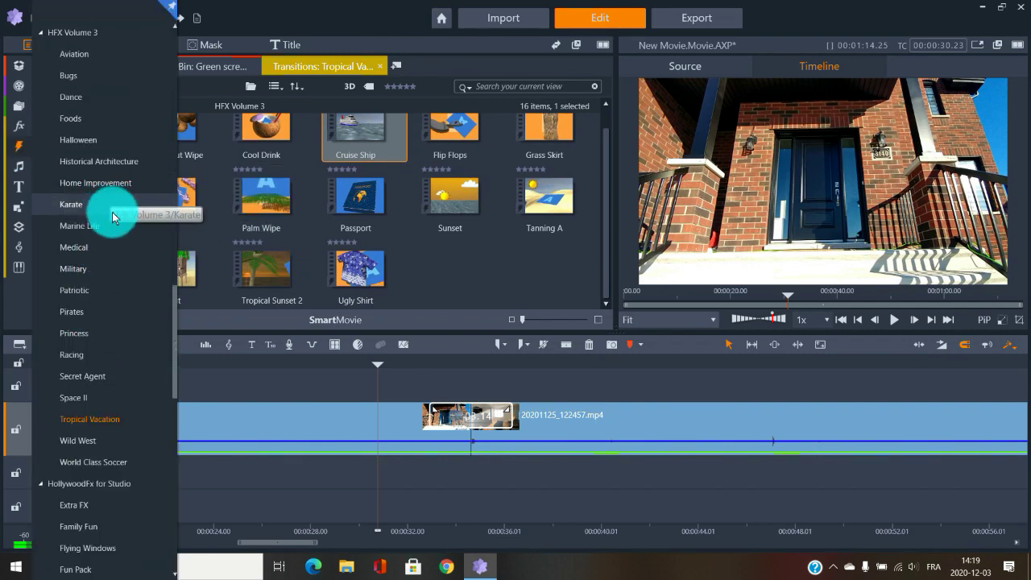
scroll(112, 257, down, 1)
scroll(111, 290, up, 2)
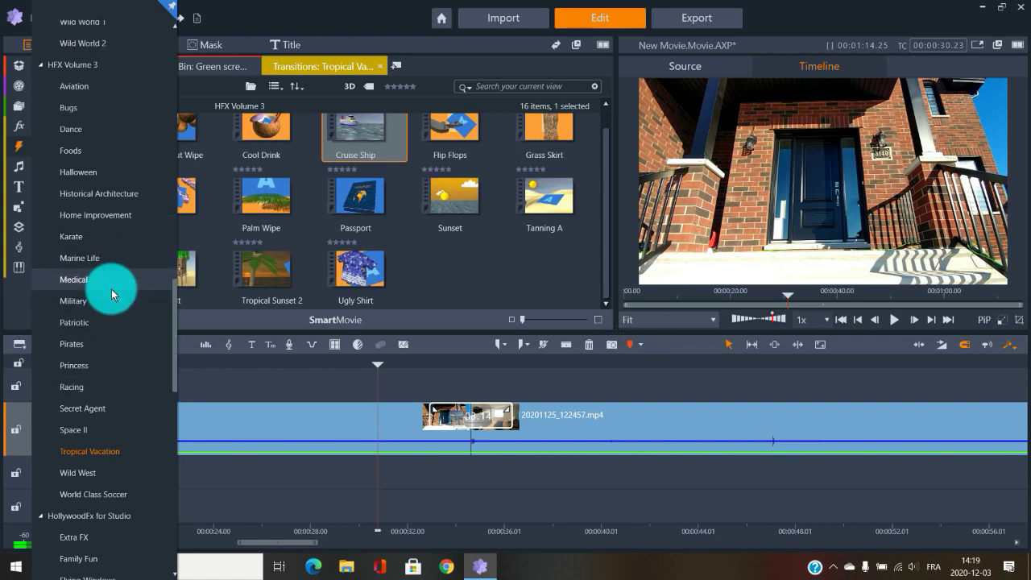
scroll(112, 290, up, 3)
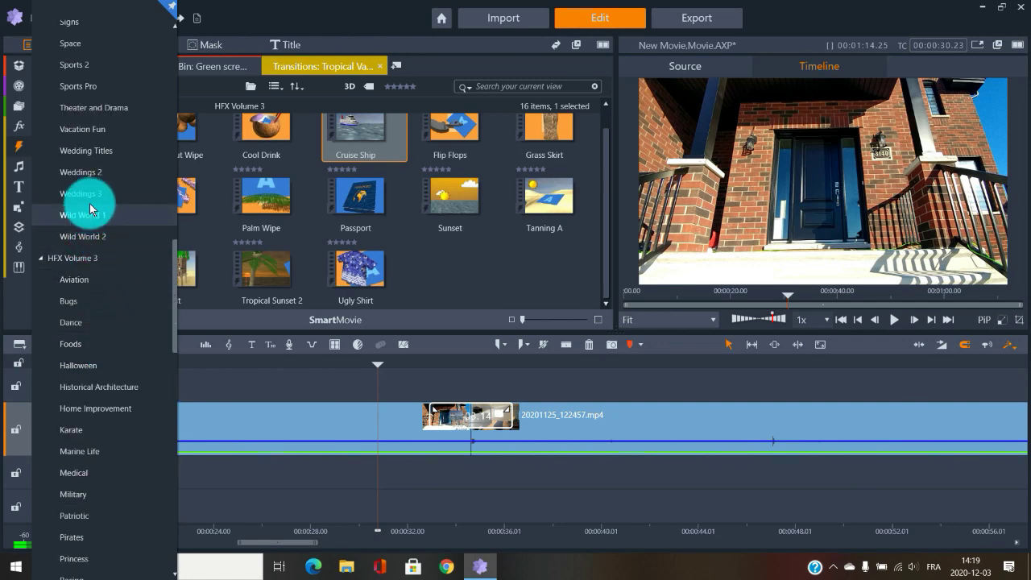
click(90, 203)
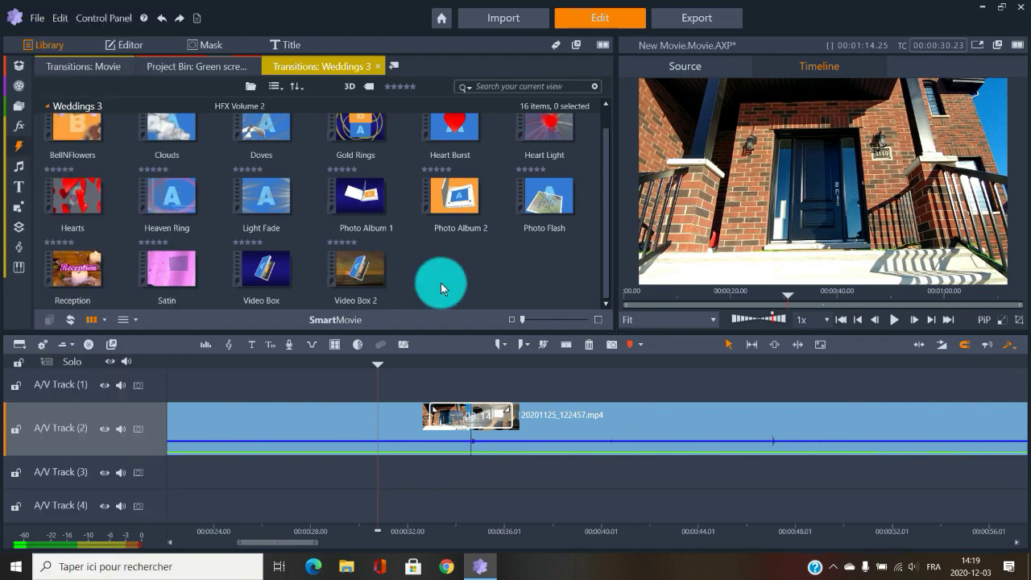
scroll(446, 283, up, 1)
click(464, 242)
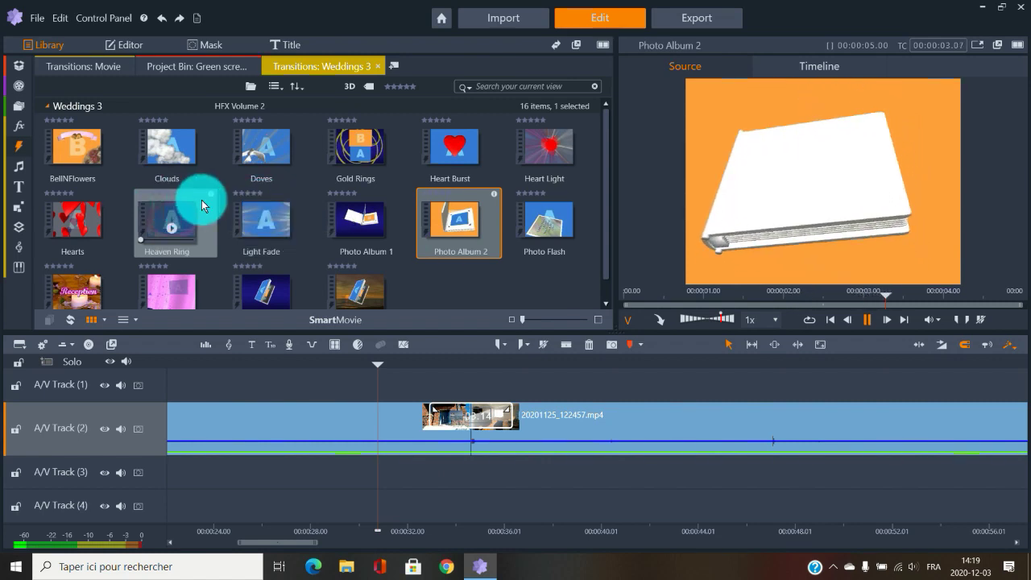
click(19, 143)
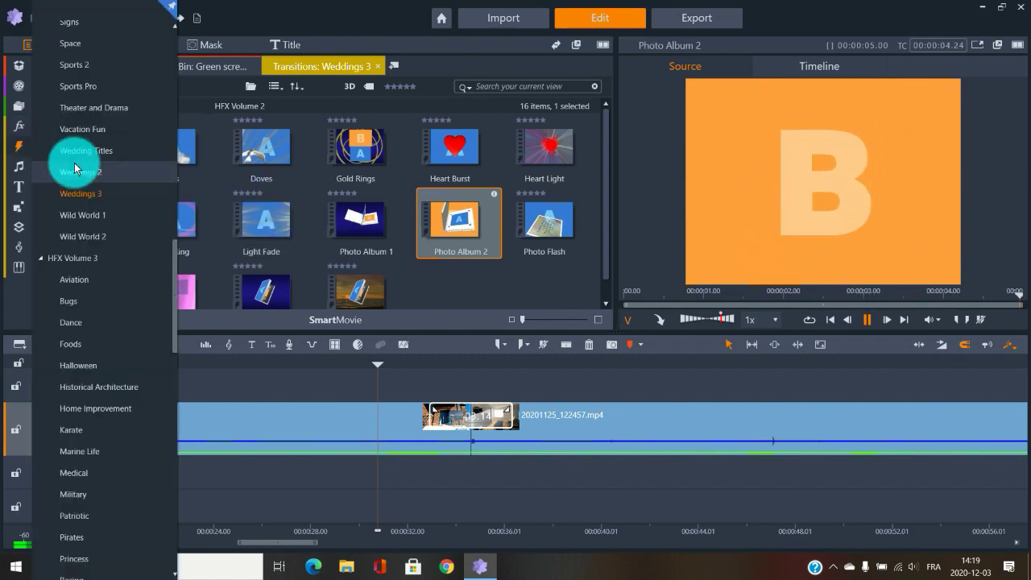
scroll(108, 186, down, 3)
scroll(120, 246, up, 1)
scroll(119, 246, down, 7)
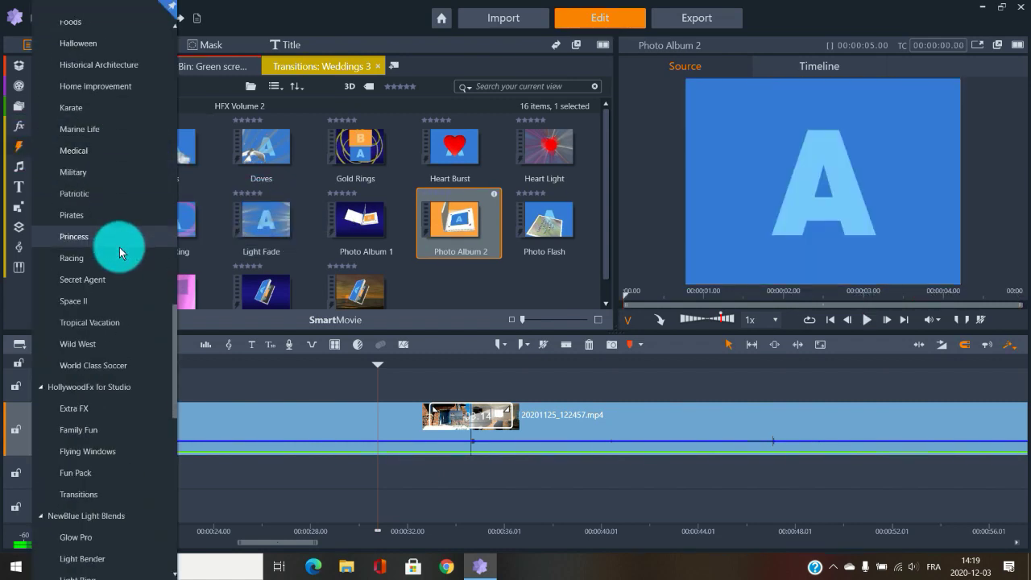
- Place 1.jpg and 2.jpg from the Film1 bin after the clips on A/V Track (2) and lengthen both so they sit end to end
drag(296, 551, 429, 546)
click(16, 70)
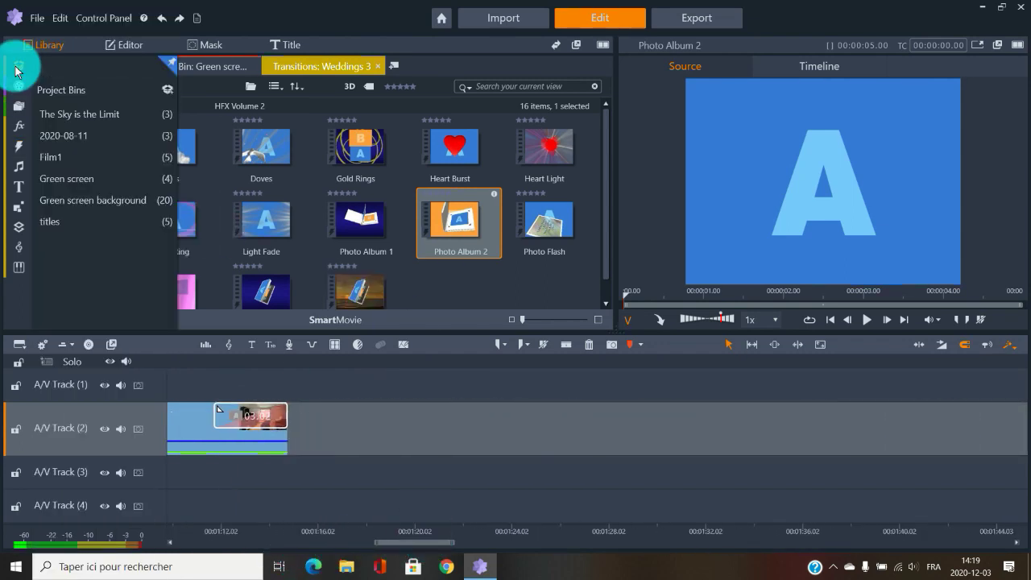
click(81, 158)
click(71, 221)
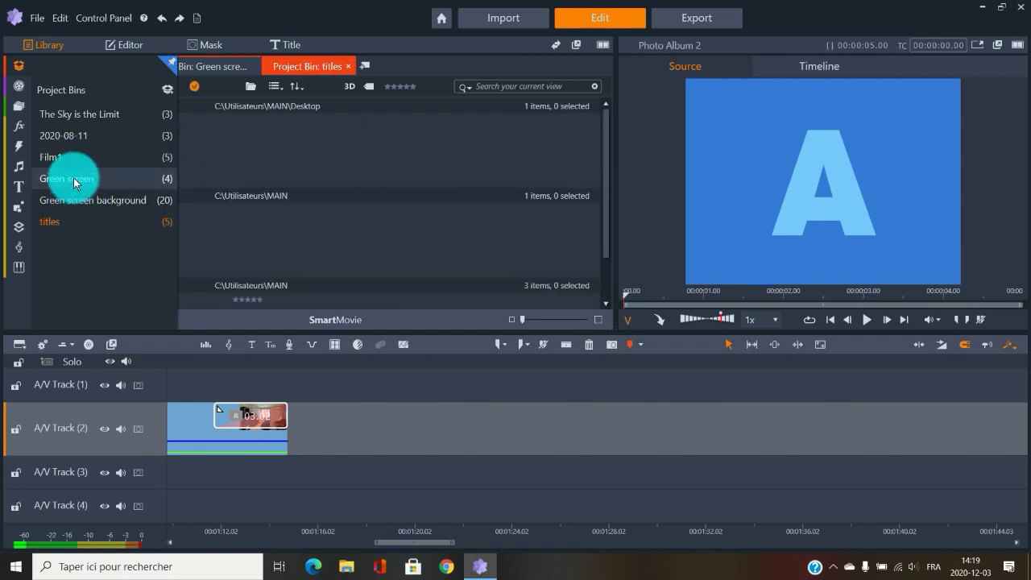
click(105, 158)
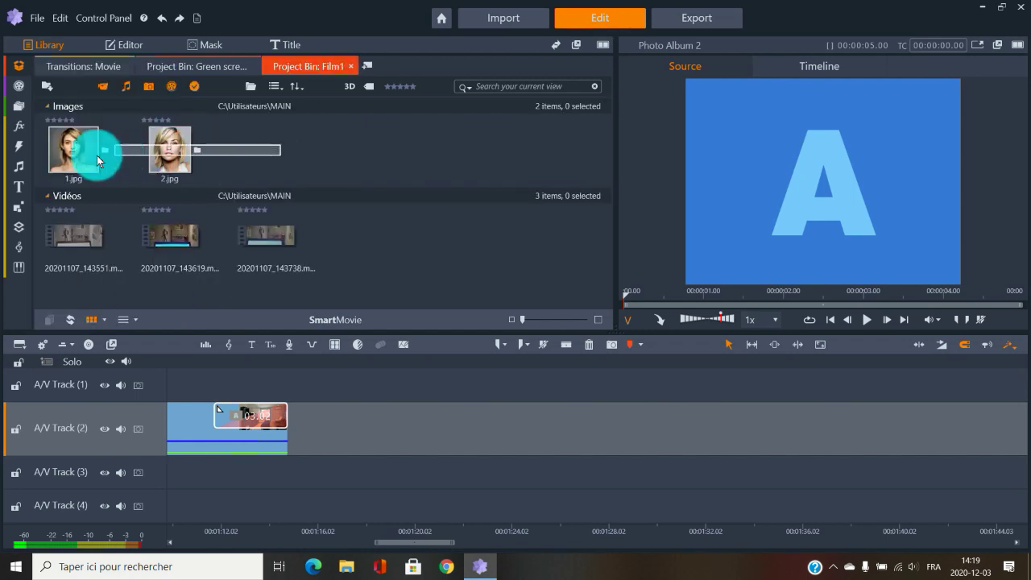
drag(97, 156, 538, 432)
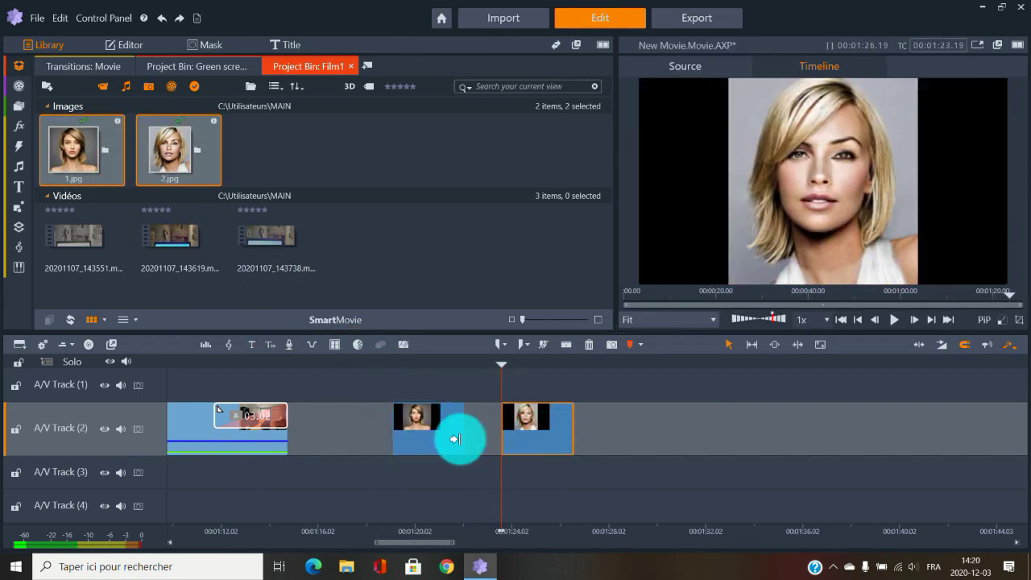
drag(454, 435, 501, 434)
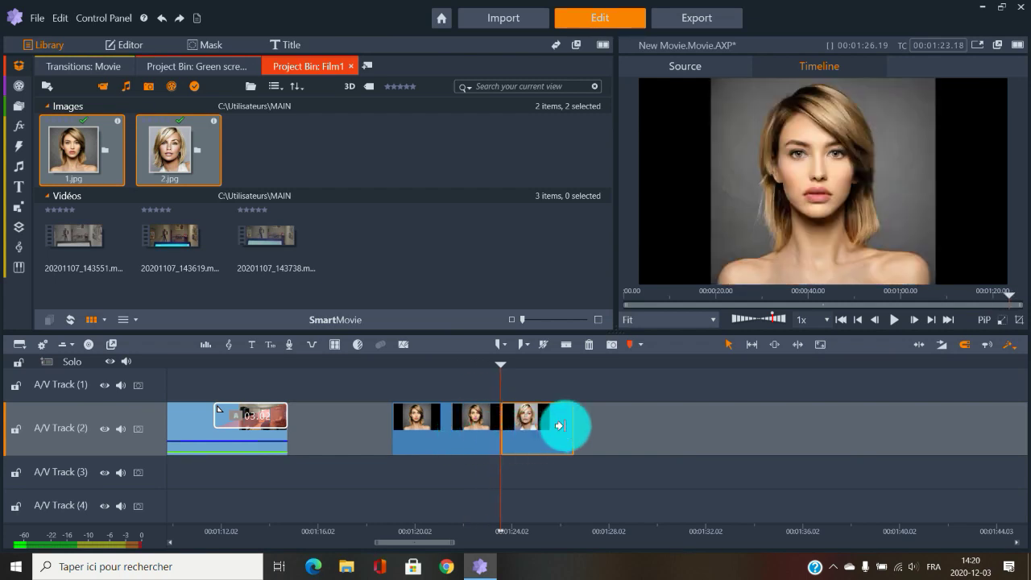
drag(565, 426, 599, 421)
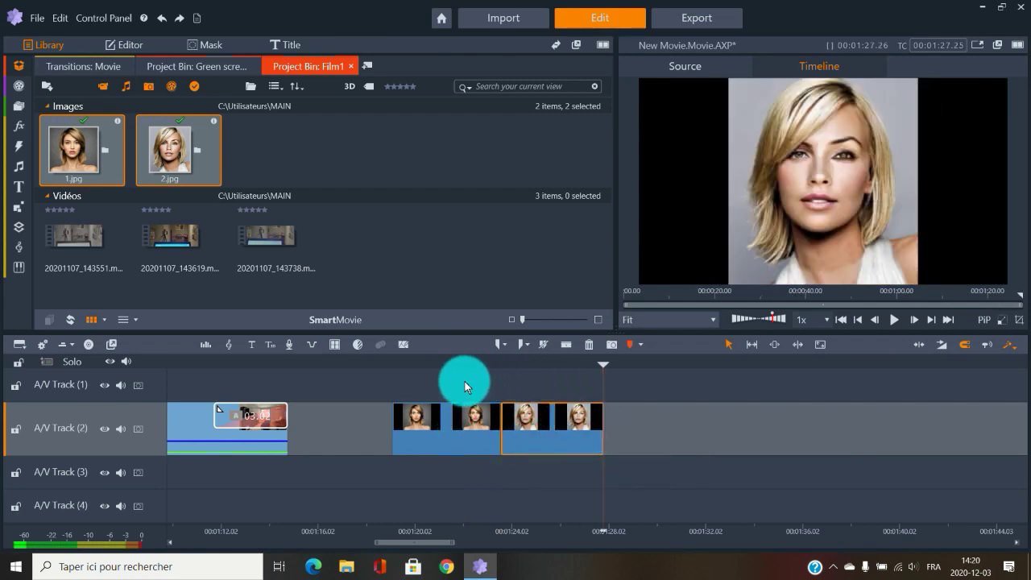
- Add the Blended Warp transition from NewBlue Motion Blends' Liquify category at the cut between the two pictures and play it back
click(19, 146)
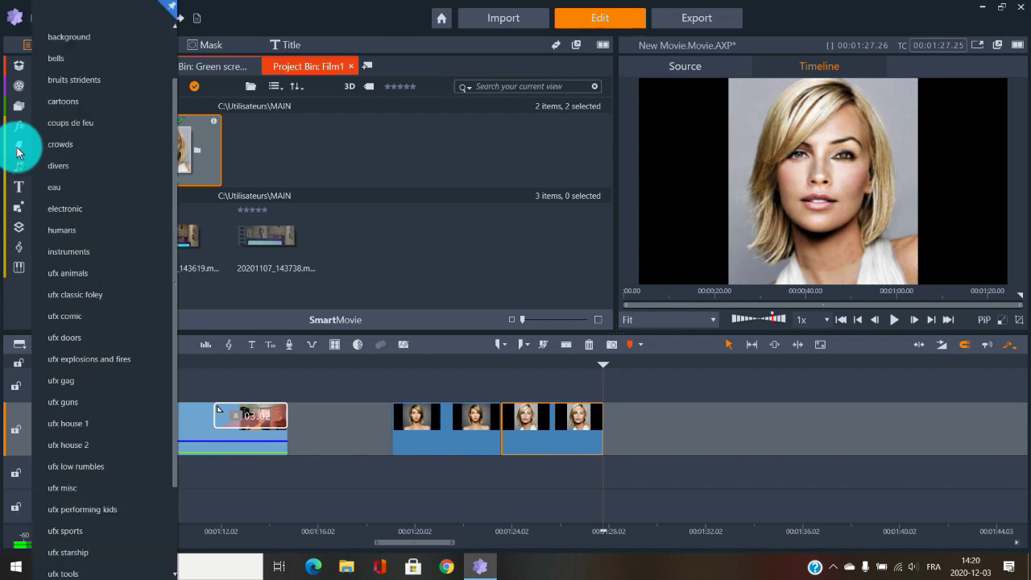
scroll(113, 338, down, 3)
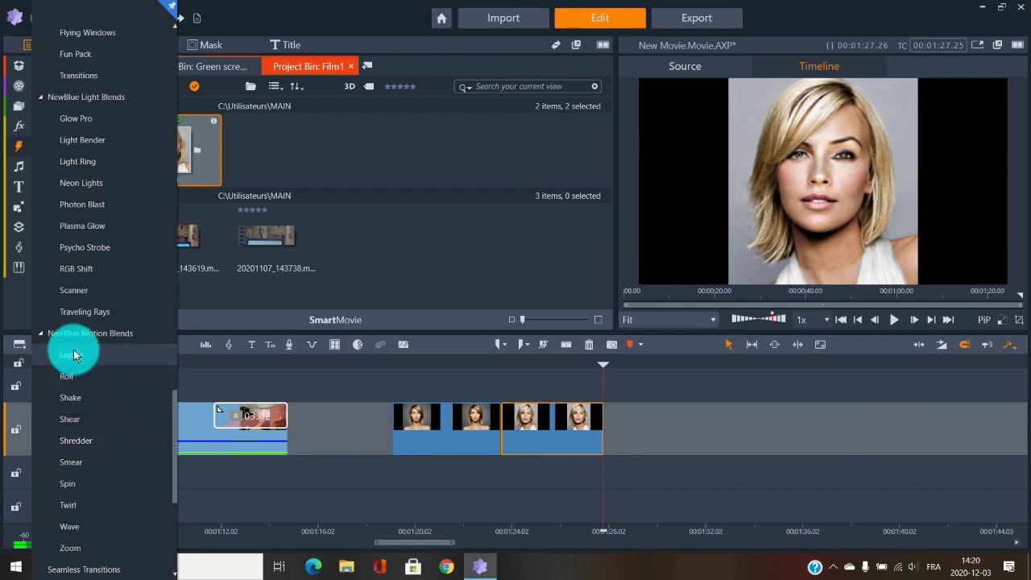
click(73, 361)
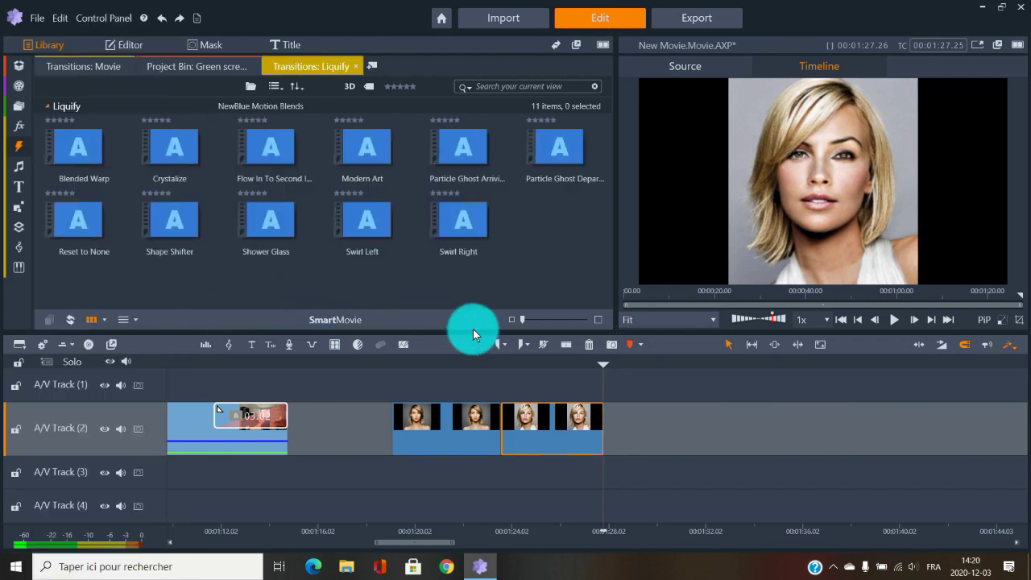
click(473, 363)
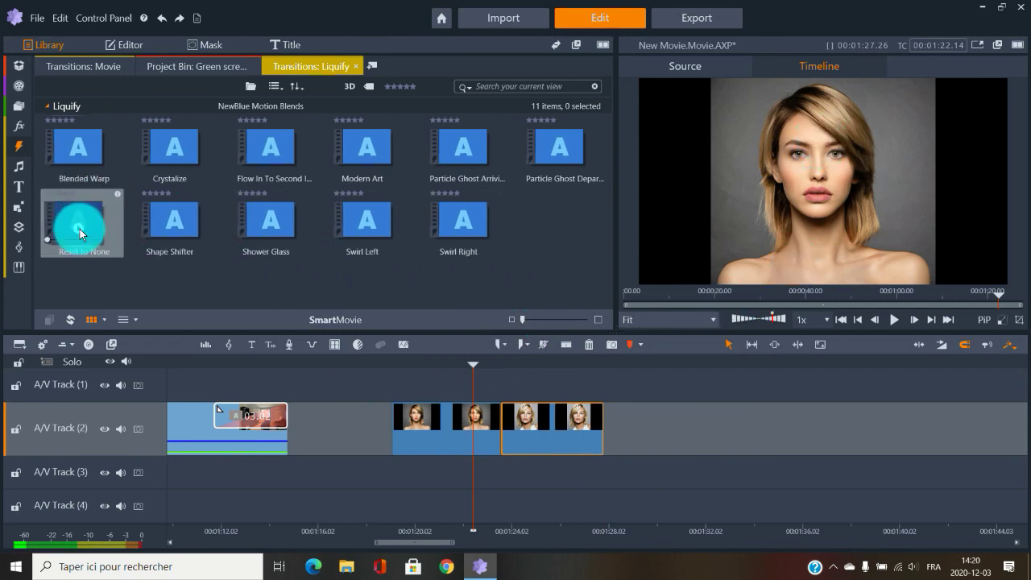
drag(74, 143, 512, 415)
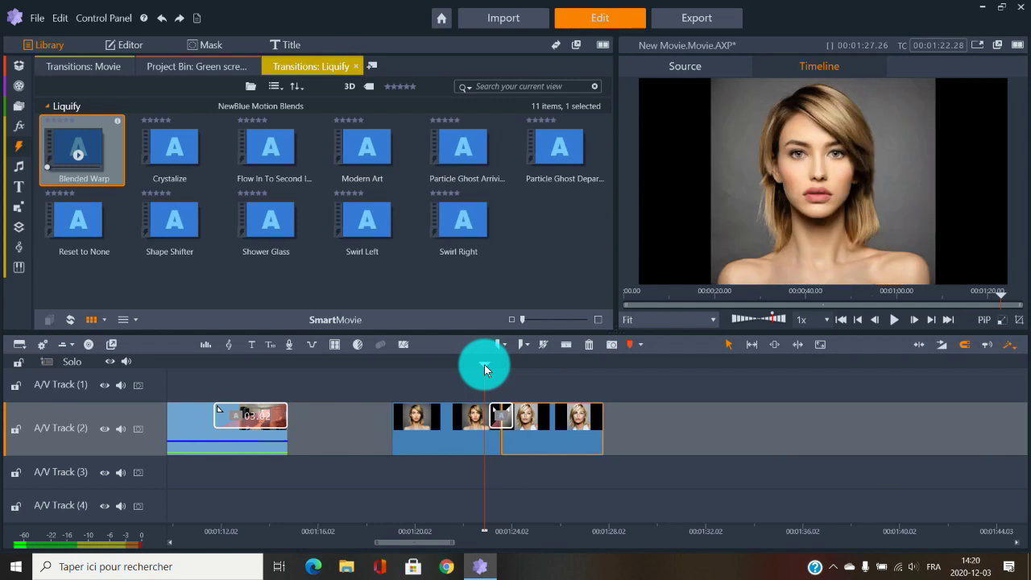
key(space)
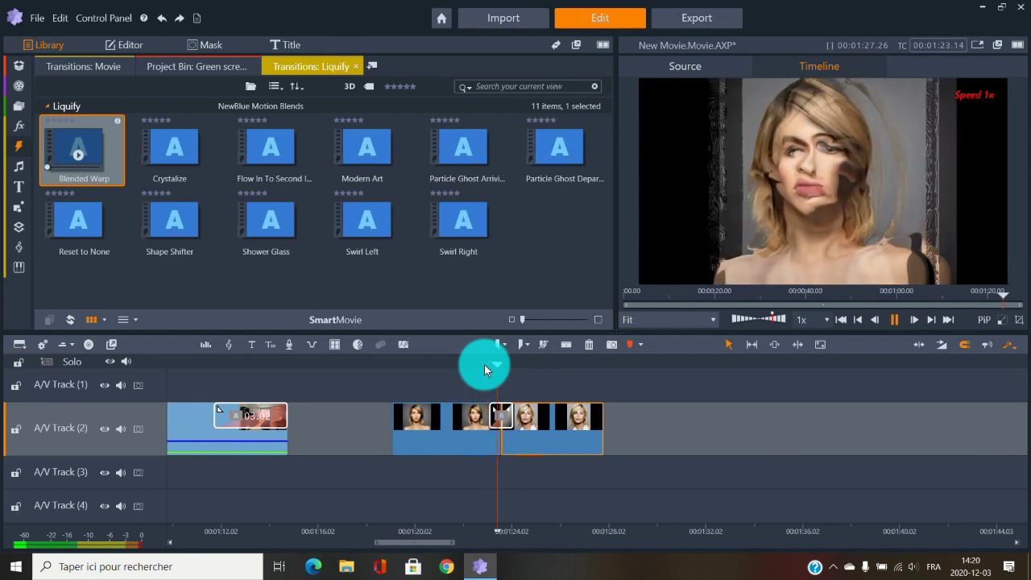
key(space)
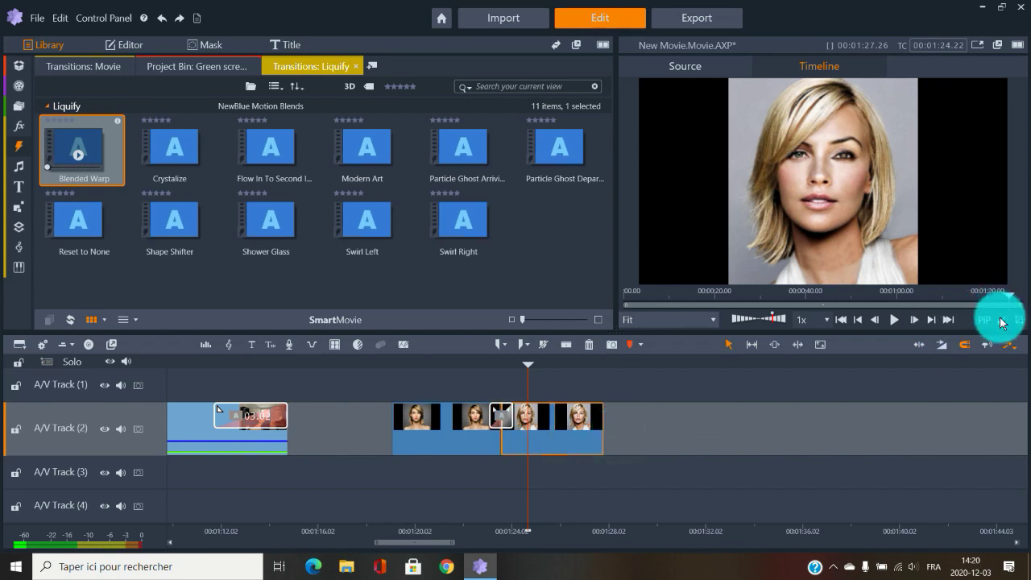
- Scale the 2.jpg picture down slightly in the timeline preview
mouse_move(918, 282)
mouse_down()
mouse_move(899, 252)
mouse_move(909, 274)
mouse_up()
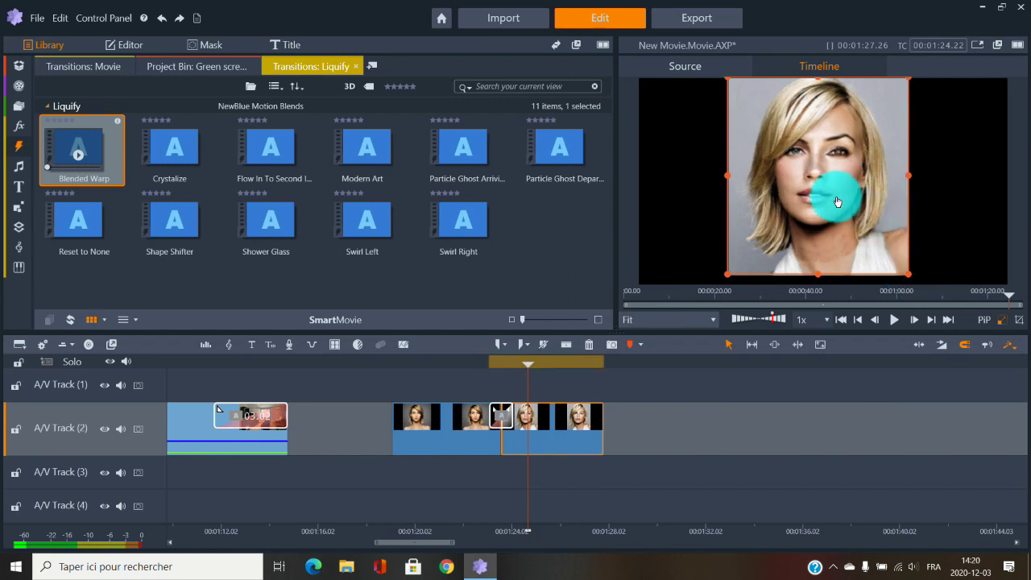
- Edit the Blended Warp transition between the two pictures, set its amplitude to 61,79 and play it back
right_click(499, 417)
mouse_move(542, 423)
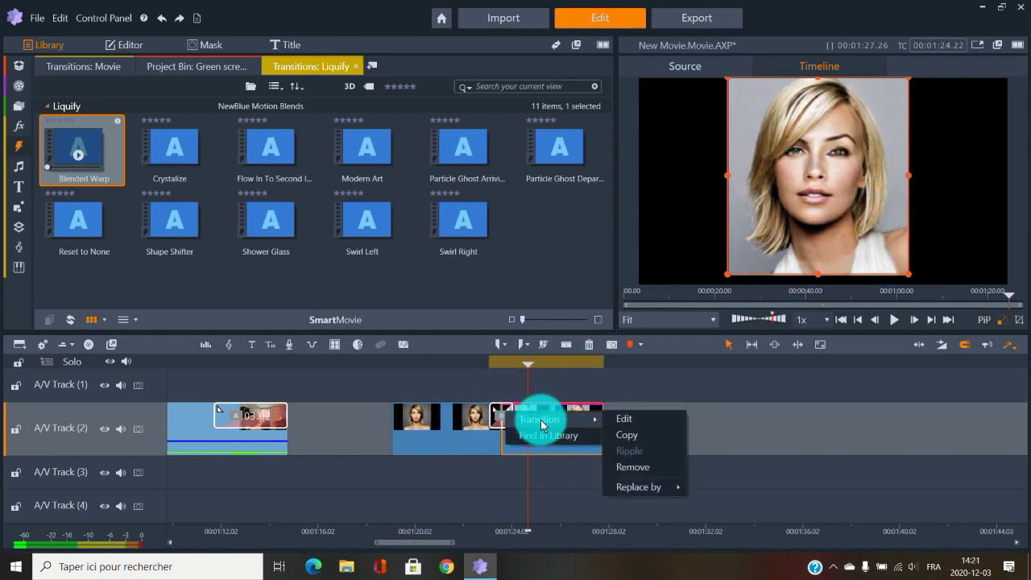
click(627, 419)
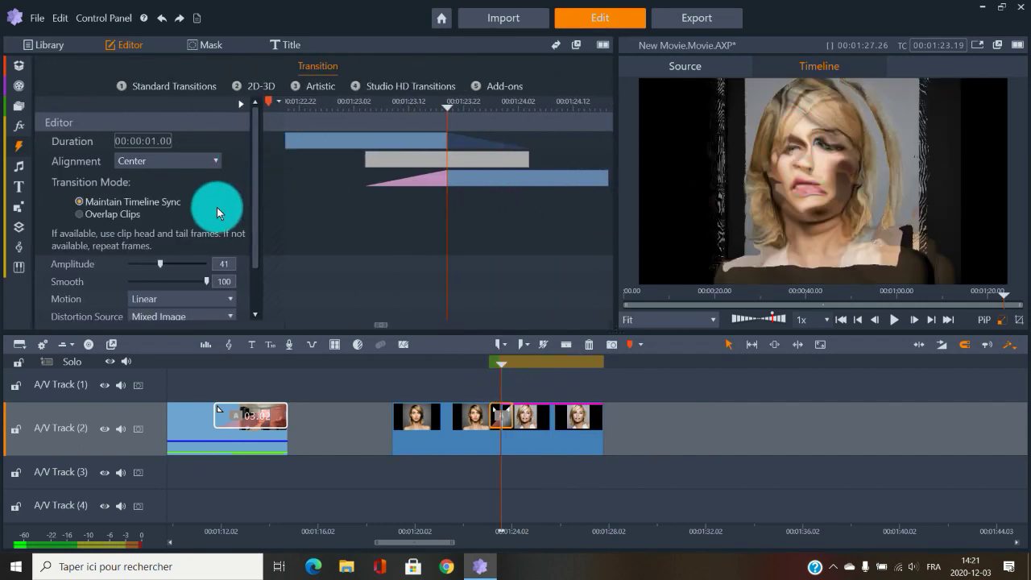
drag(157, 264, 202, 283)
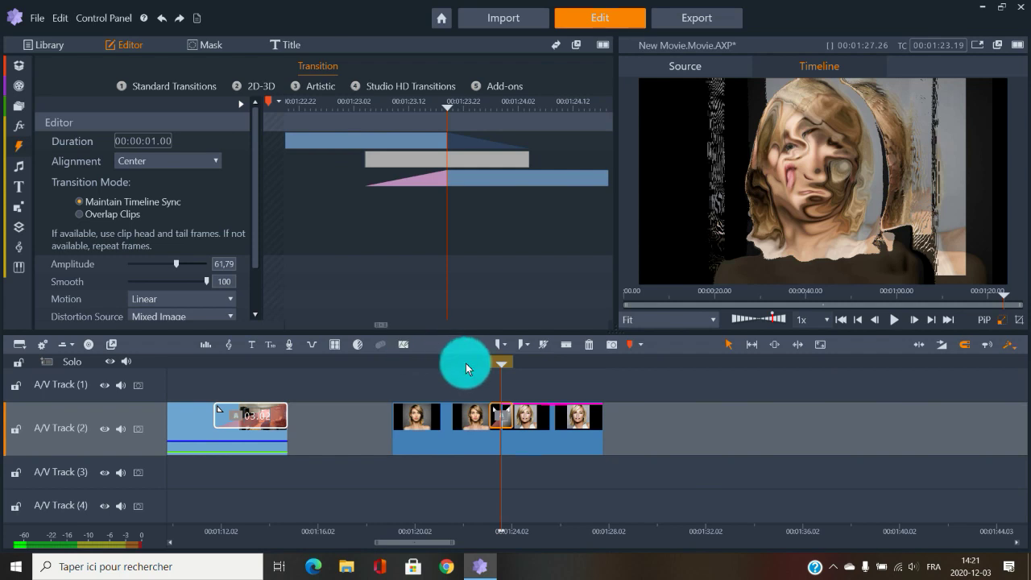
click(466, 362)
key(space)
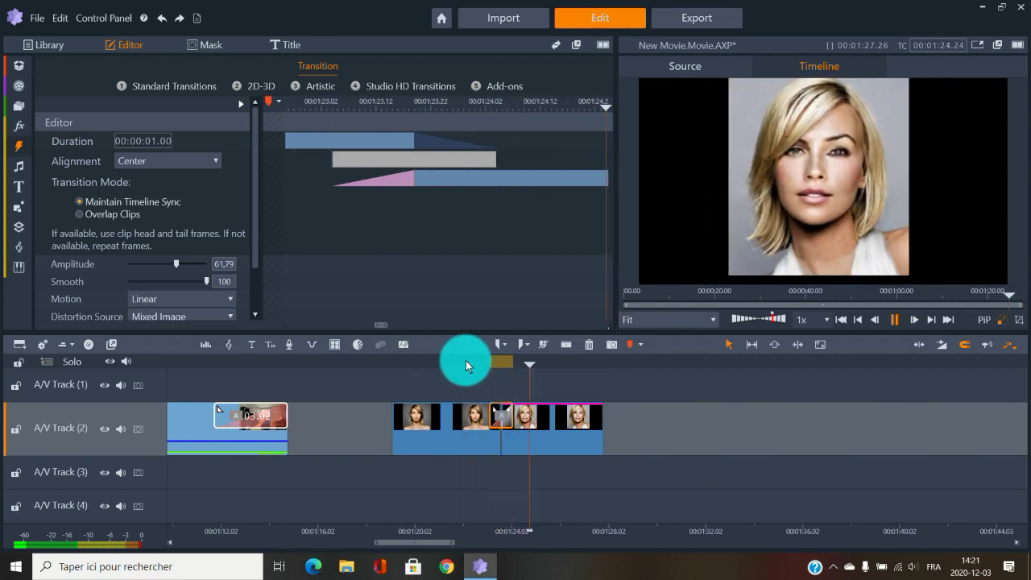
key(space)
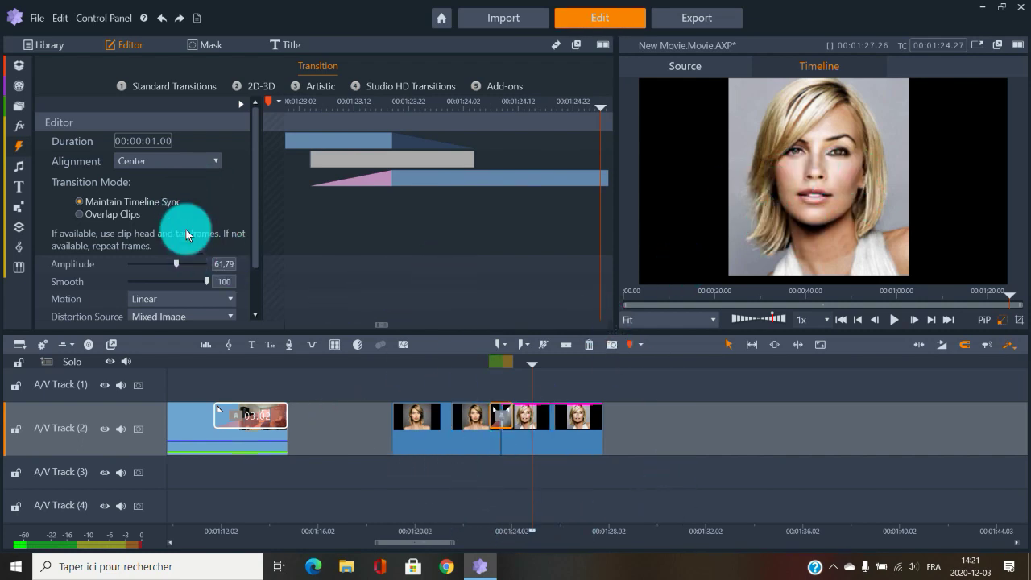
- Remove the Cruise Ship transition from the cut between the two video clips
drag(405, 545, 265, 530)
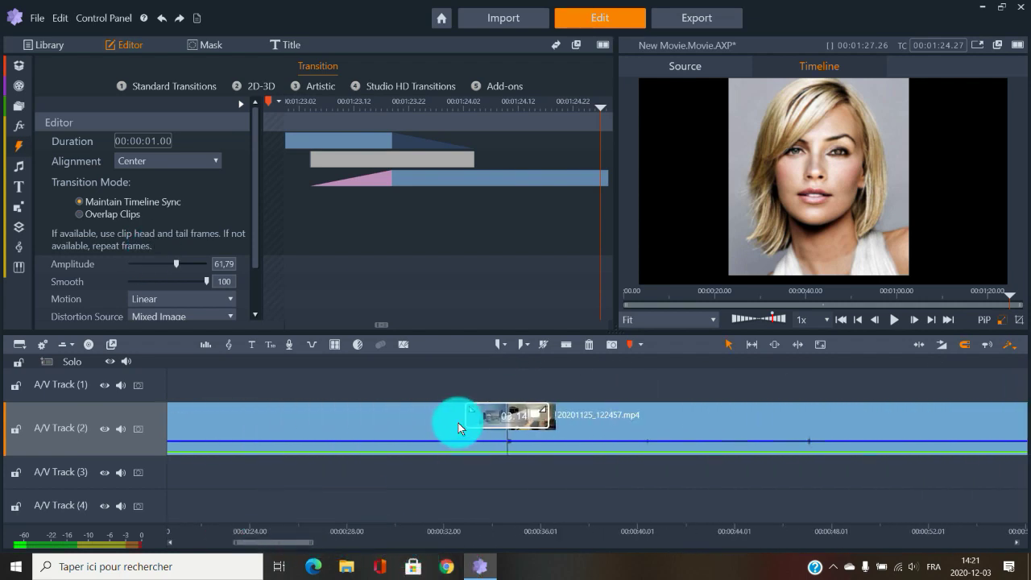
right_click(537, 413)
mouse_move(577, 422)
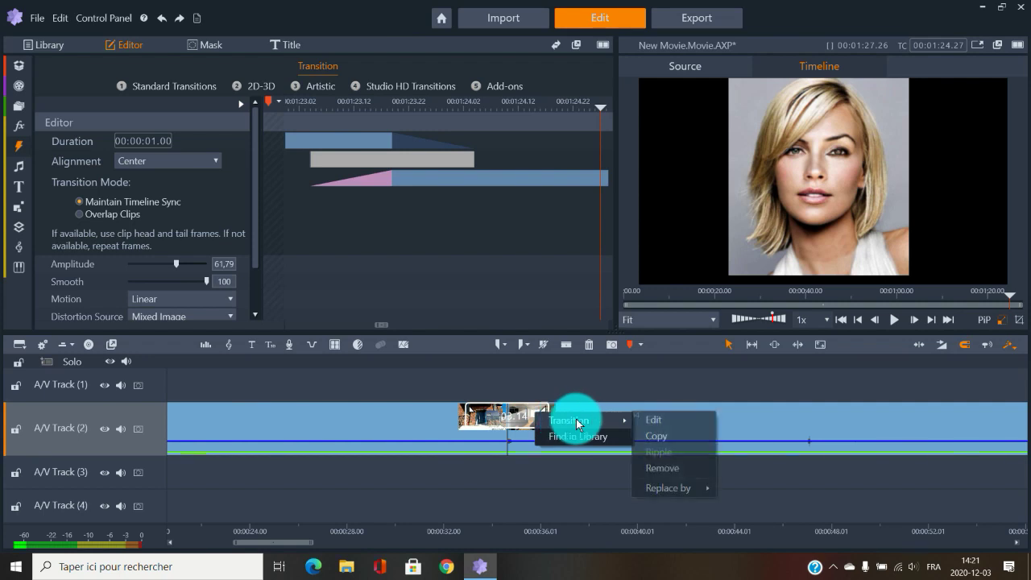
click(657, 467)
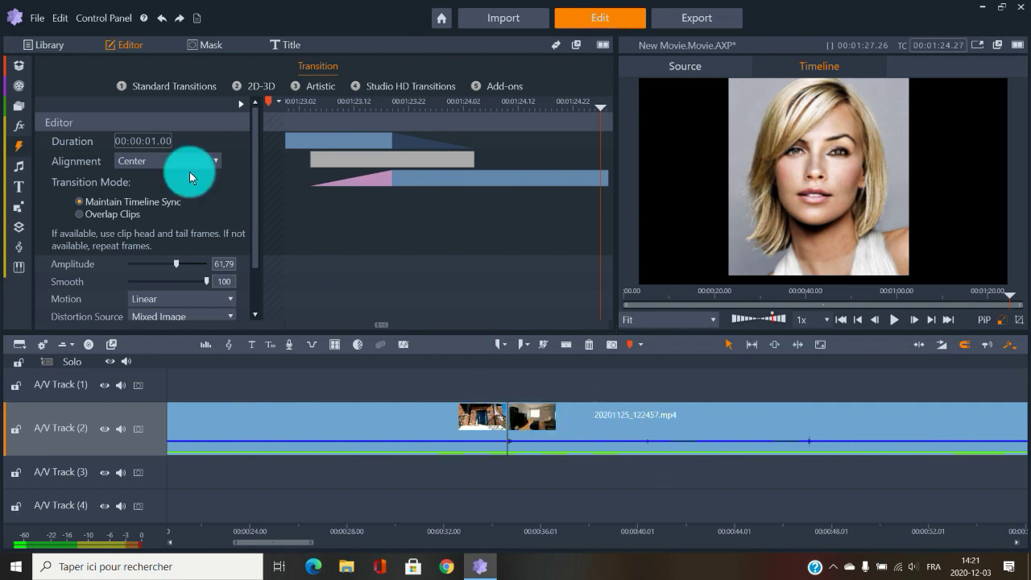
- Add the Particle Ghost Arriving transition at the cut between the two video clips with a length of 02.06 and play it back
click(20, 145)
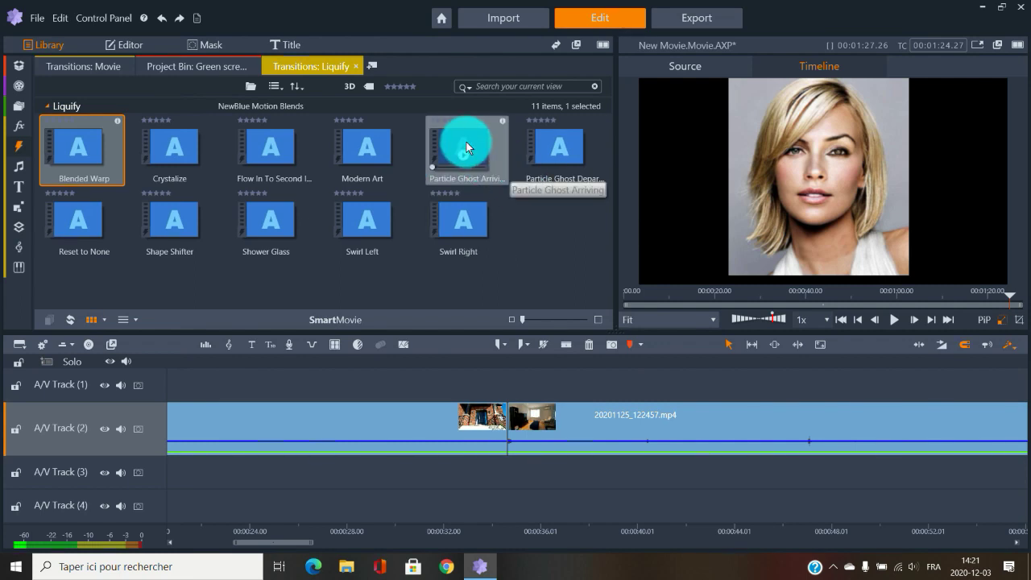
mouse_move(466, 147)
mouse_down()
mouse_move(525, 379)
mouse_move(525, 415)
mouse_move(516, 414)
mouse_move(529, 411)
mouse_up()
click(472, 363)
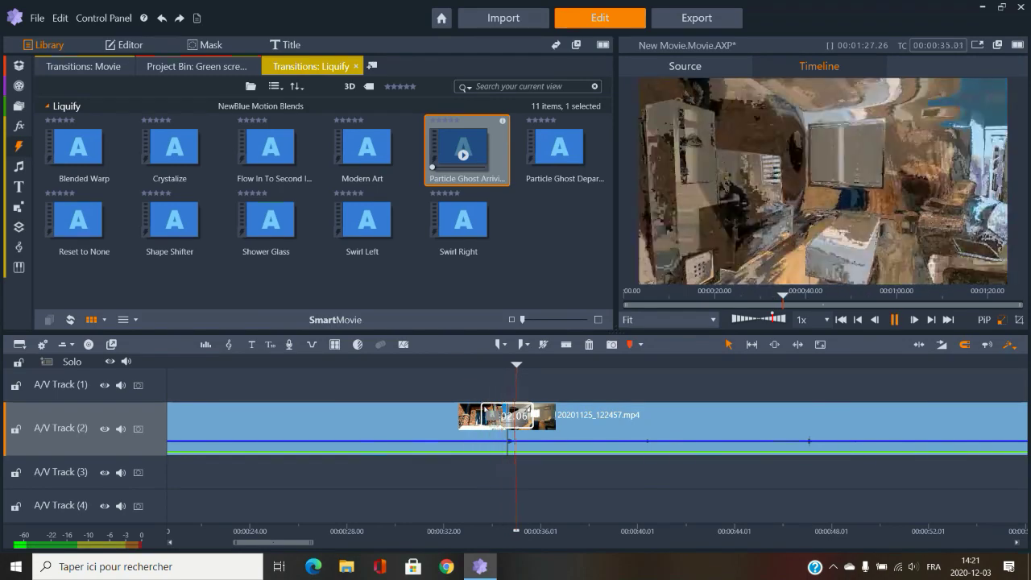
- Replace the transition between the two video clips with Bottom Right from the NewBlue Motion Blends Smear category and play it back
drag(527, 360, 528, 362)
click(19, 147)
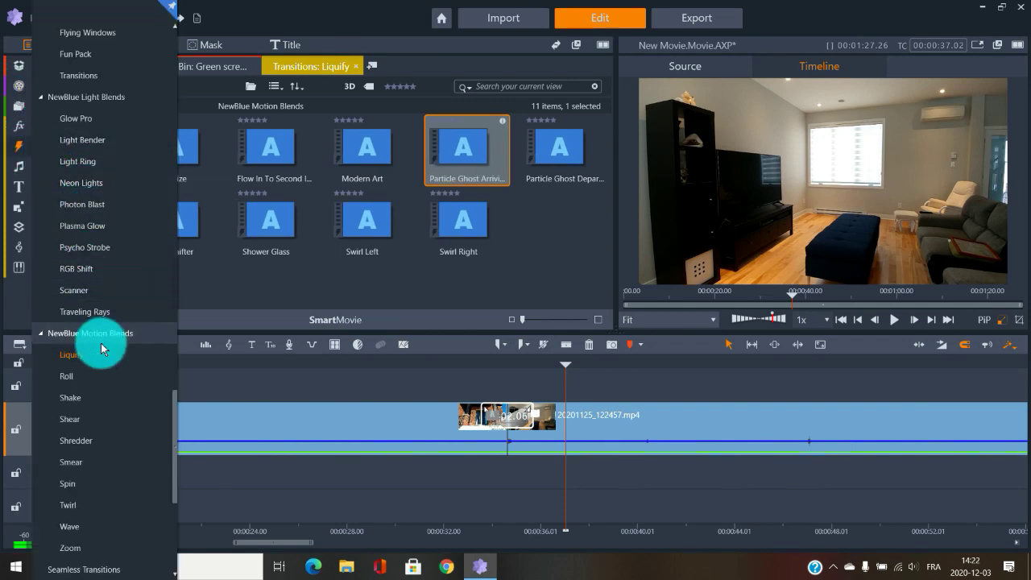
scroll(102, 395, down, 1)
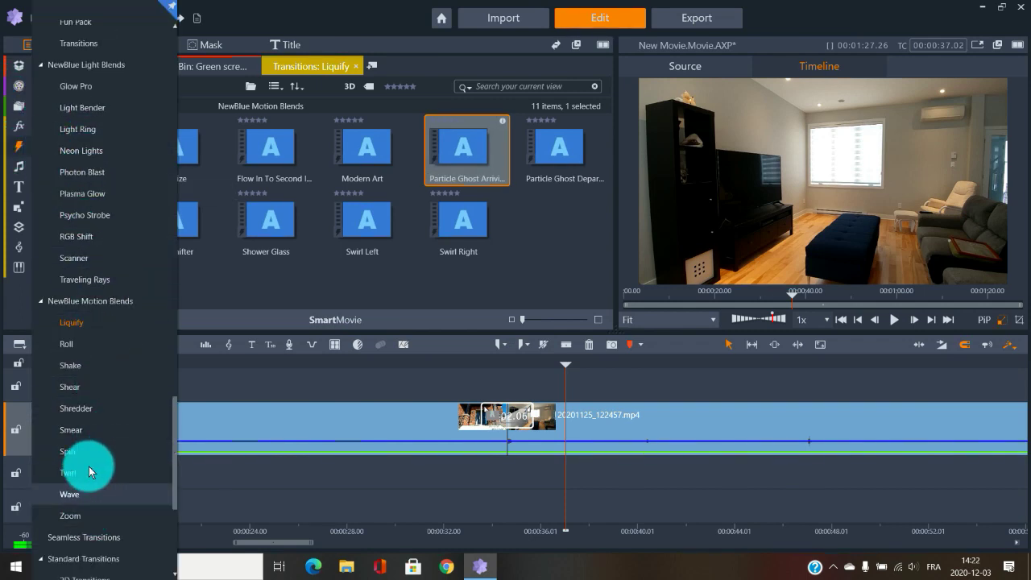
scroll(87, 427, down, 5)
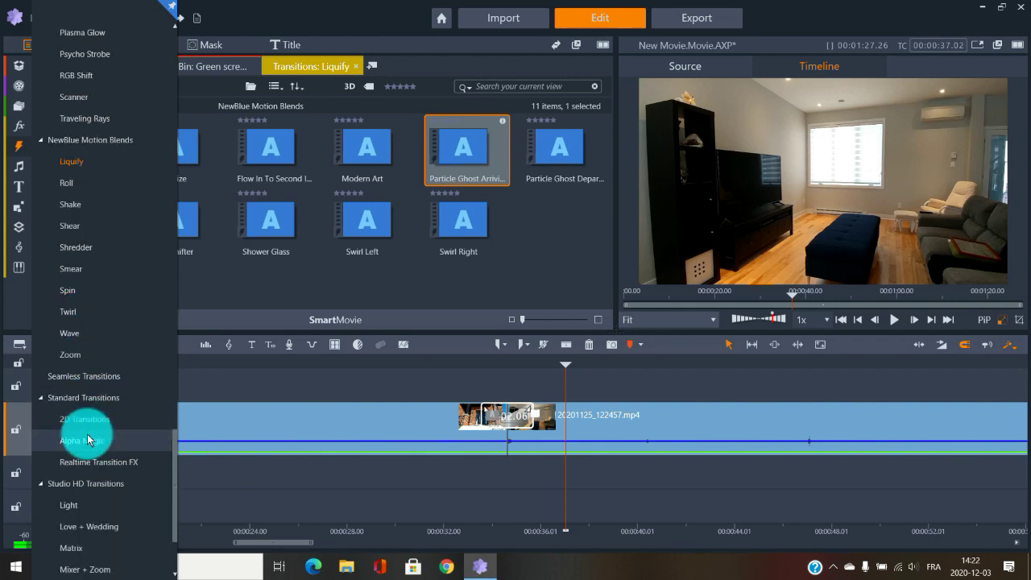
click(81, 269)
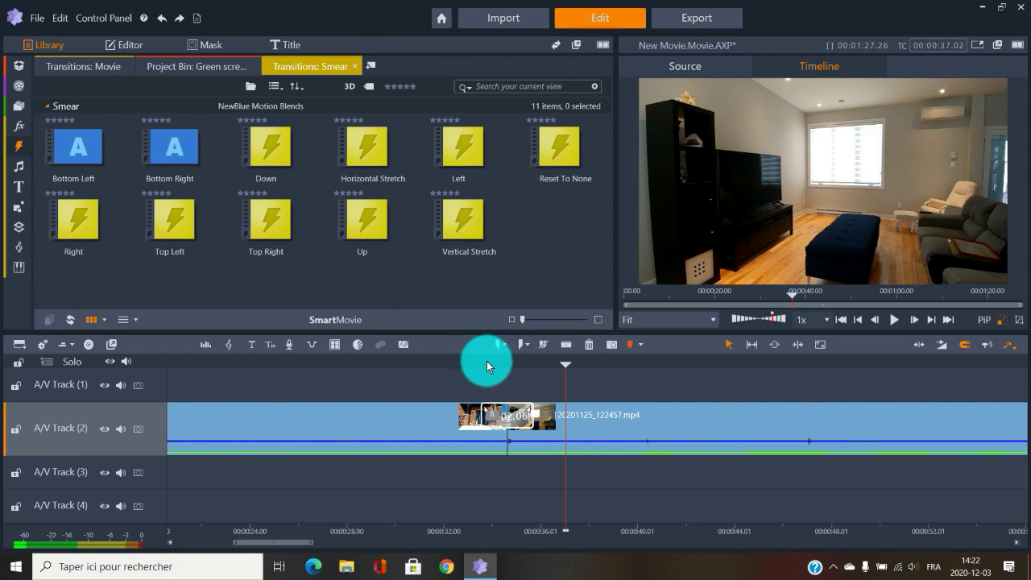
click(178, 153)
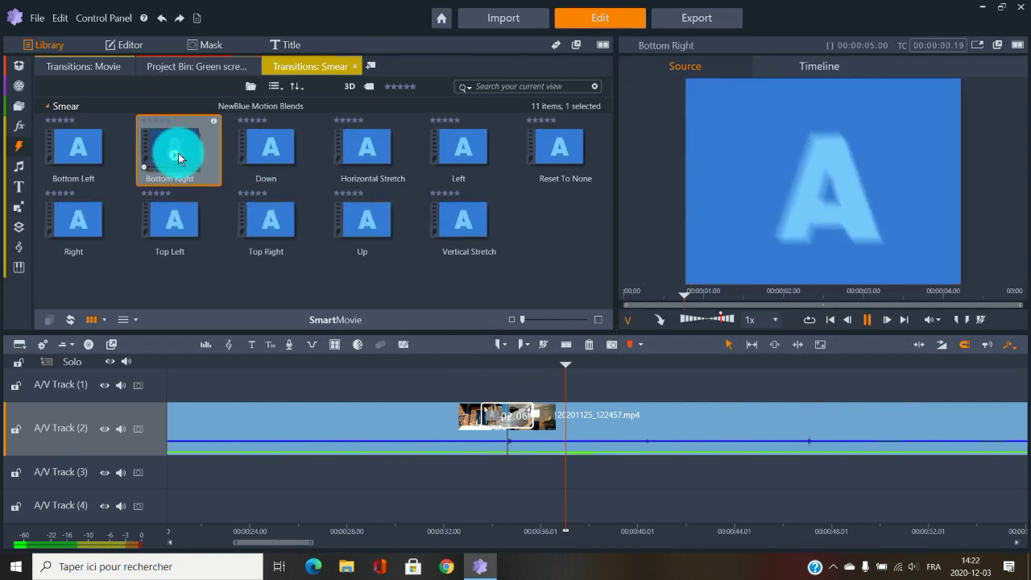
drag(178, 153, 511, 410)
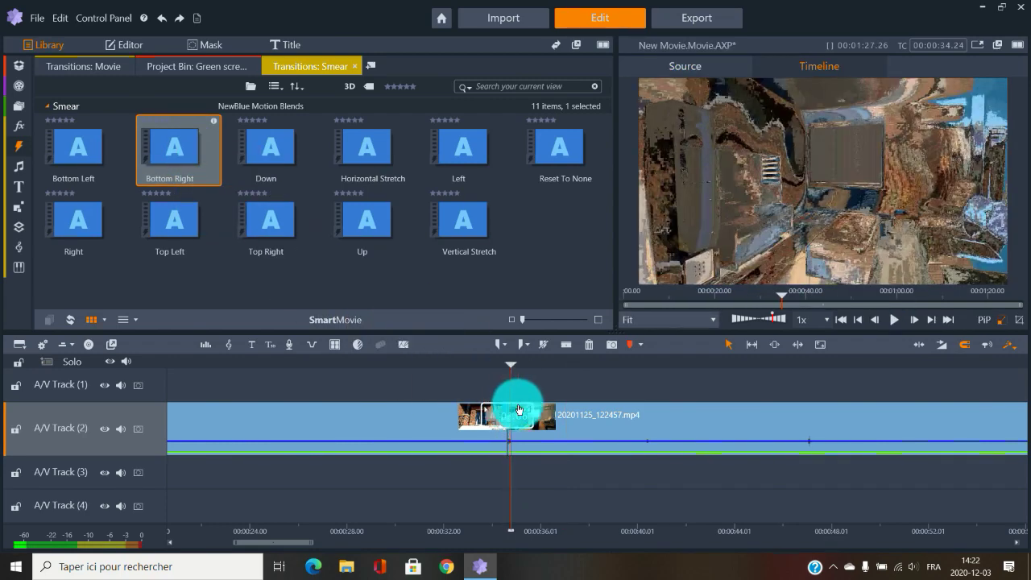
click(474, 360)
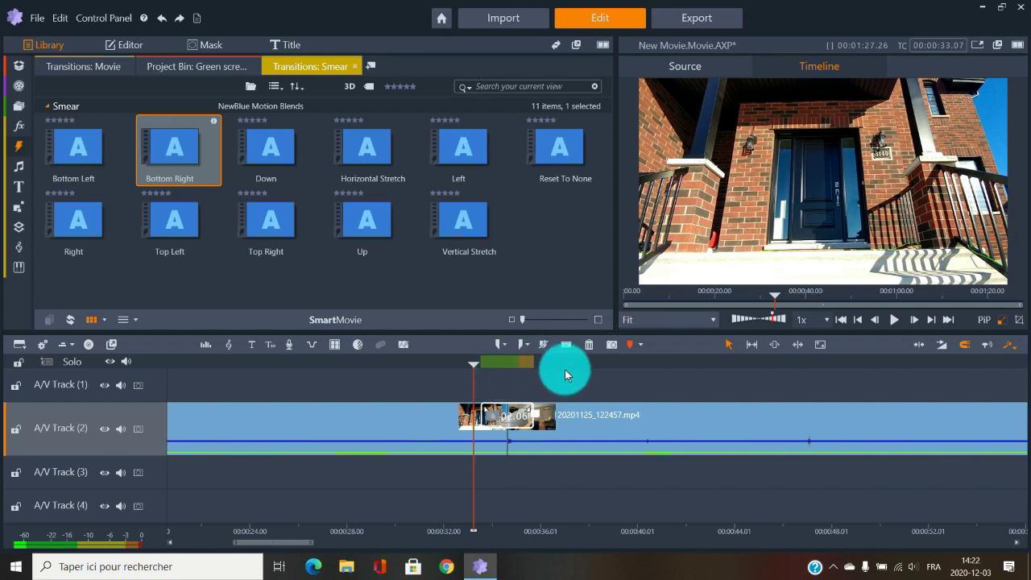
key(space)
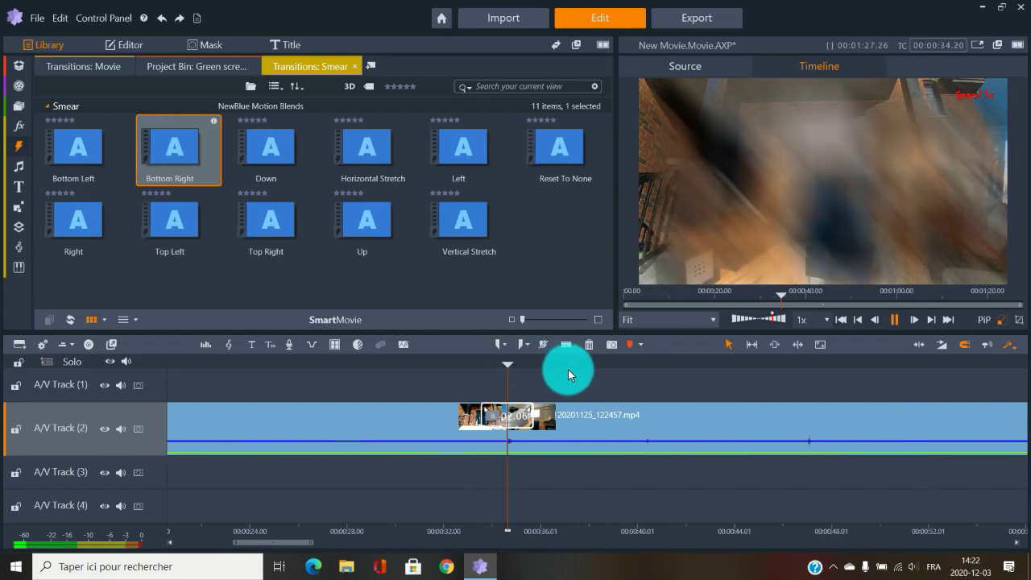
key(space)
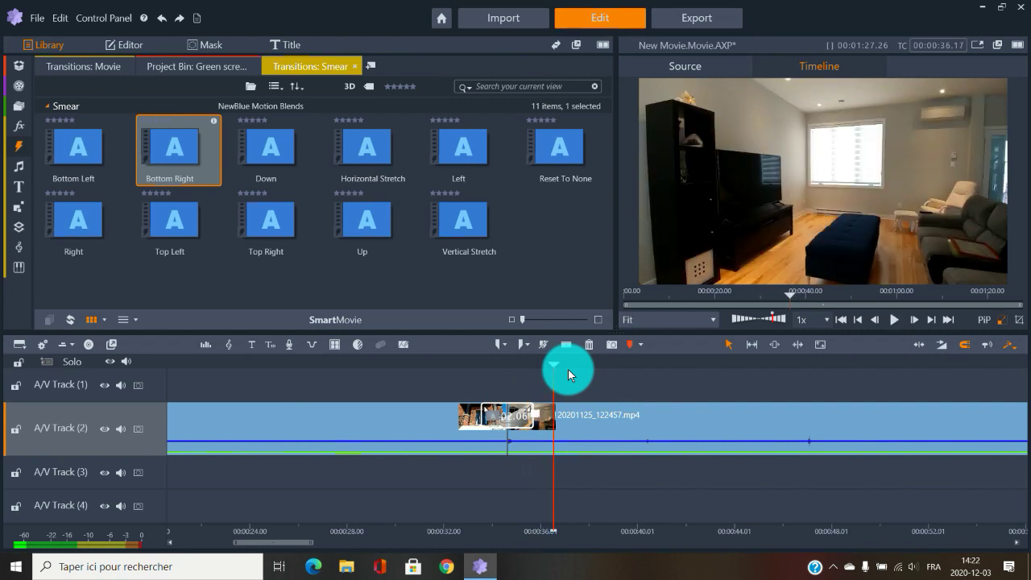
- Replace the transition between the two video clips with Ice Crystals from the Studio HD Weather category and place the playhead just before it
click(20, 147)
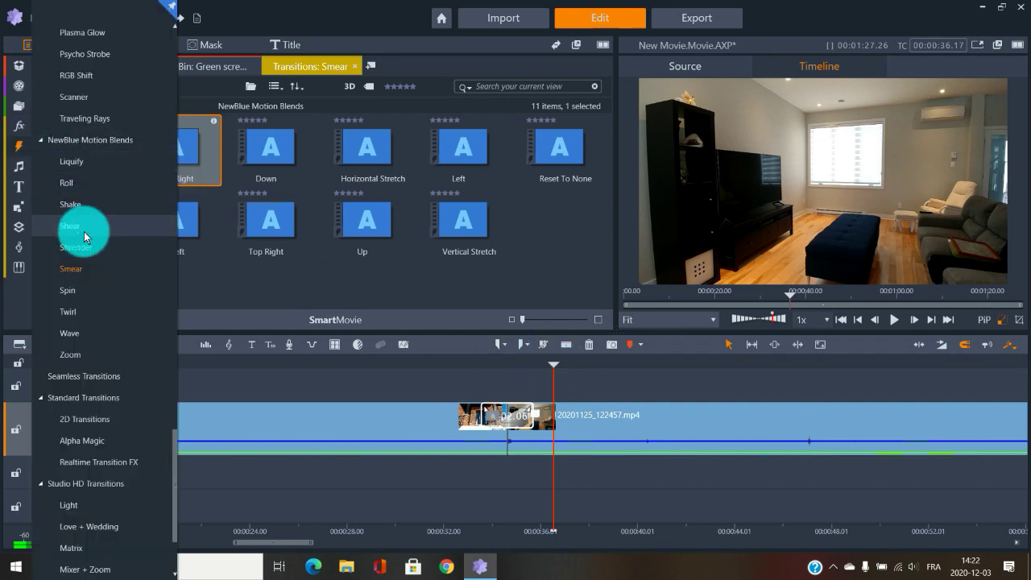
scroll(95, 271, down, 2)
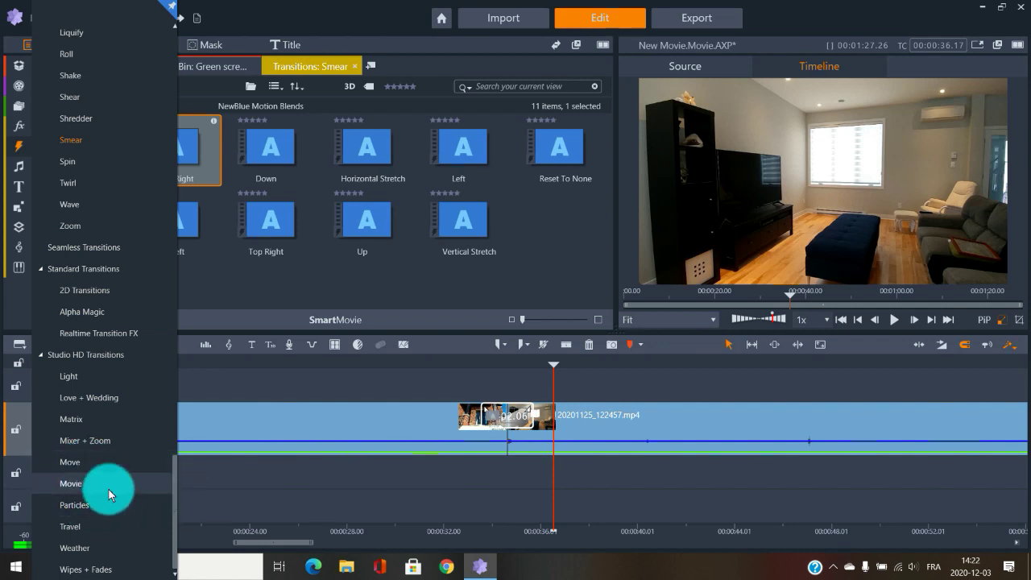
click(97, 552)
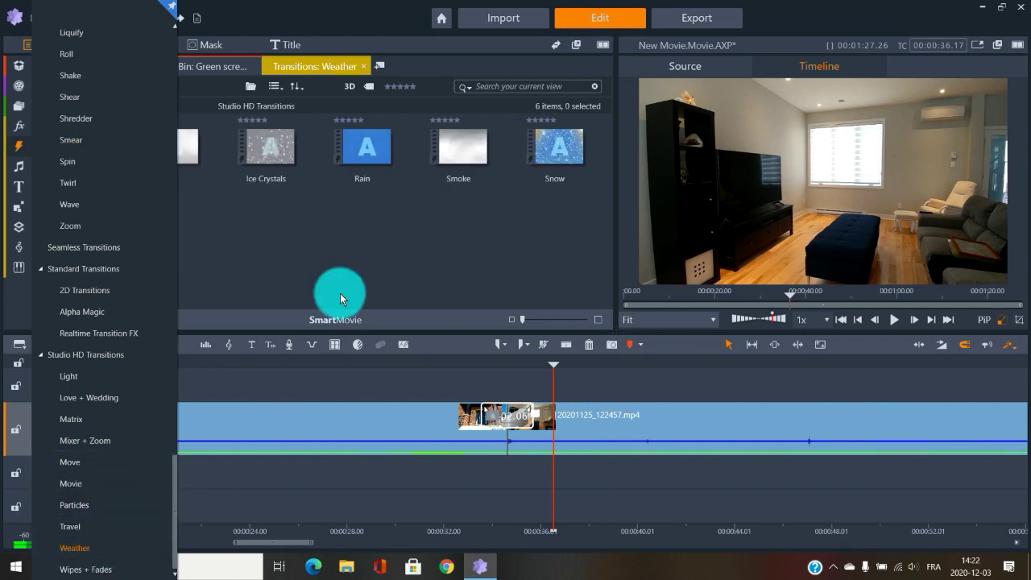
drag(431, 345, 490, 414)
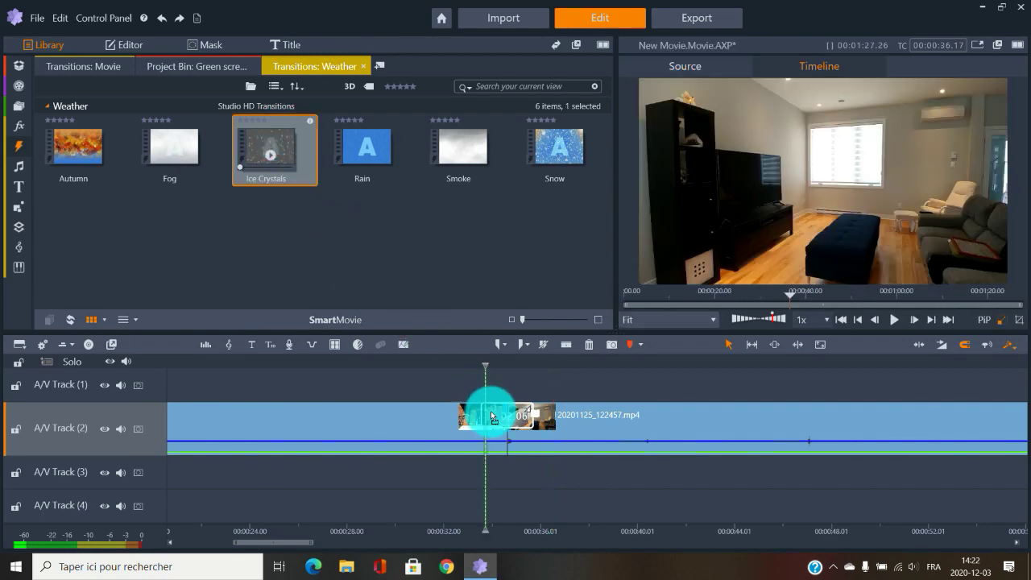
click(465, 363)
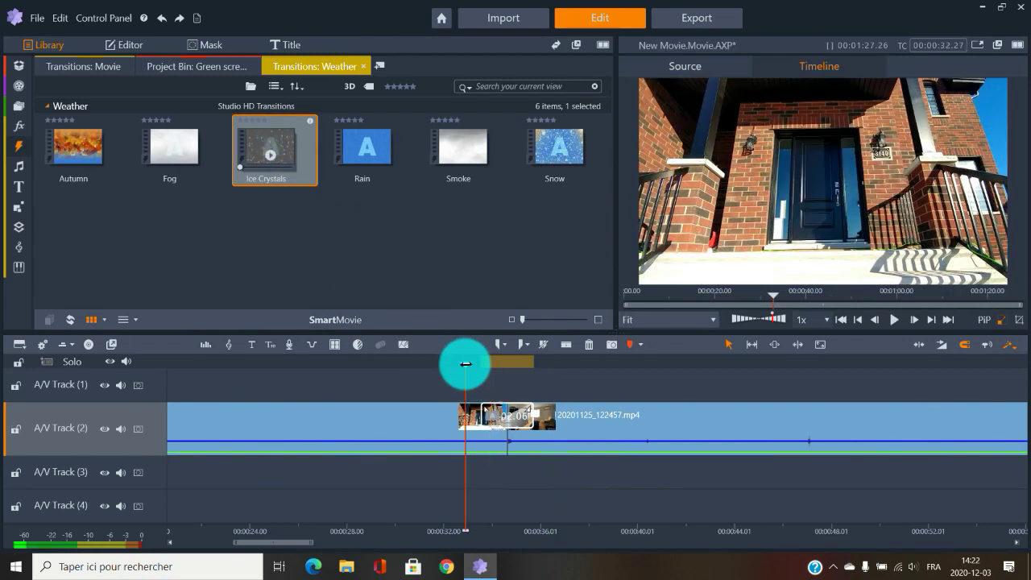